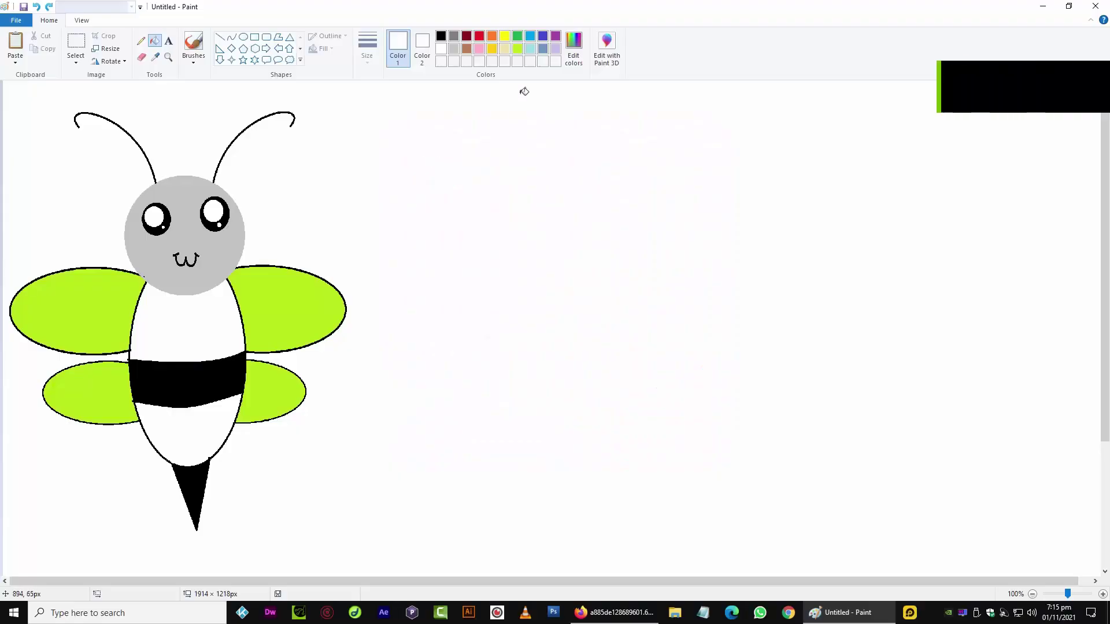
- Choose the oval shape for drawing beside the finished bee and set Color 1 to black
{"action": "left_click", "coordinate": [244, 37]}
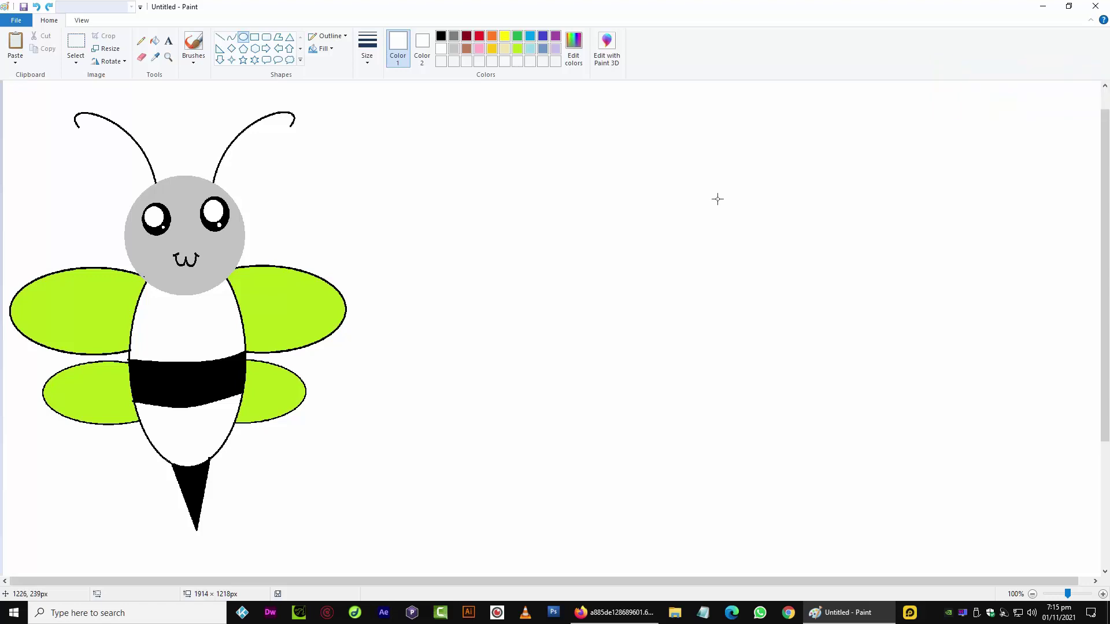
{"action": "left_click_drag", "start_coordinate": [707, 181], "coordinate": [778, 289]}
{"action": "left_click", "coordinate": [441, 38]}
{"action": "left_click_drag", "start_coordinate": [709, 260], "coordinate": [642, 321]}
{"action": "left_click_drag", "start_coordinate": [692, 288], "coordinate": [693, 273]}
{"action": "left_click_drag", "start_coordinate": [648, 311], "coordinate": [652, 302]}
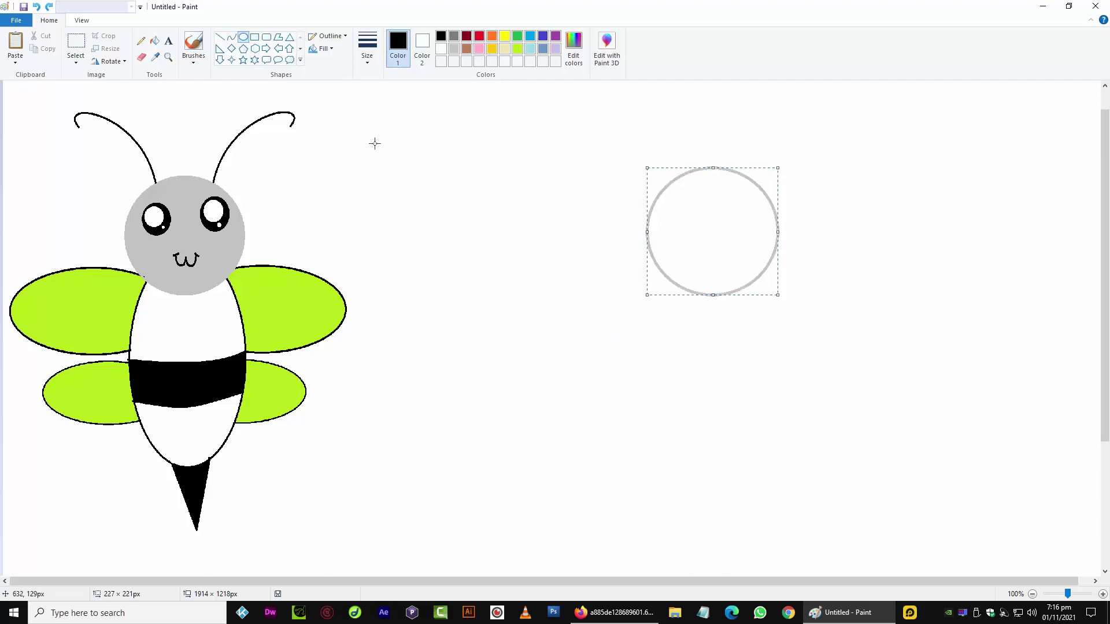
{"action": "key", "text": "Delete"}
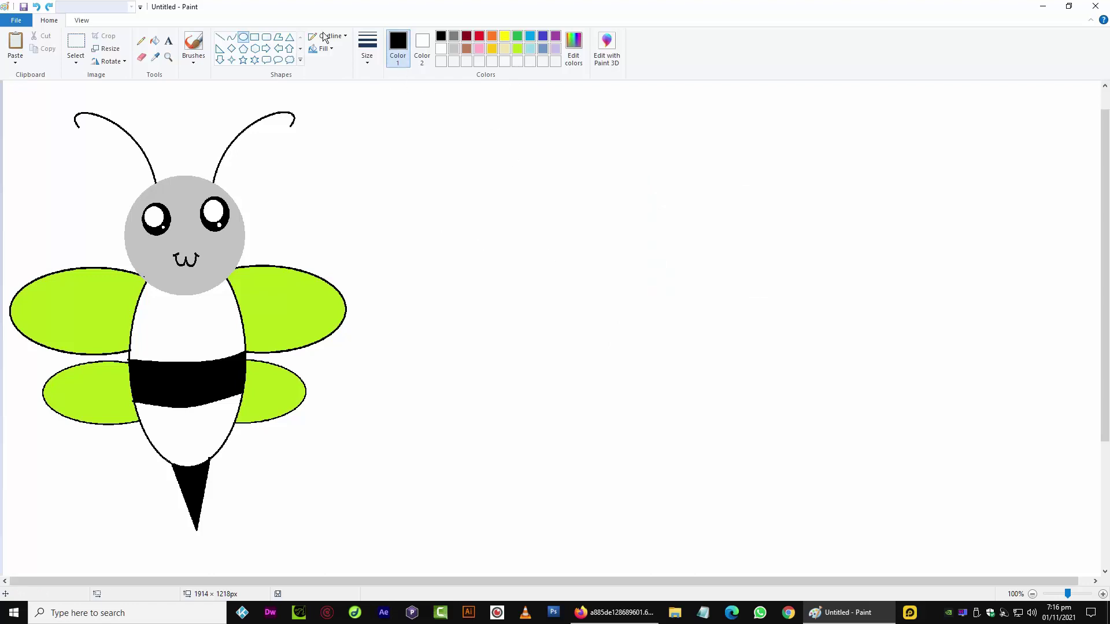
- Draw a tall body oval about 232 × 425 px and a horizontal upper-wing oval about 334 × 180 px overlapping its right side
{"action": "left_click_drag", "start_coordinate": [609, 221], "coordinate": [743, 467]}
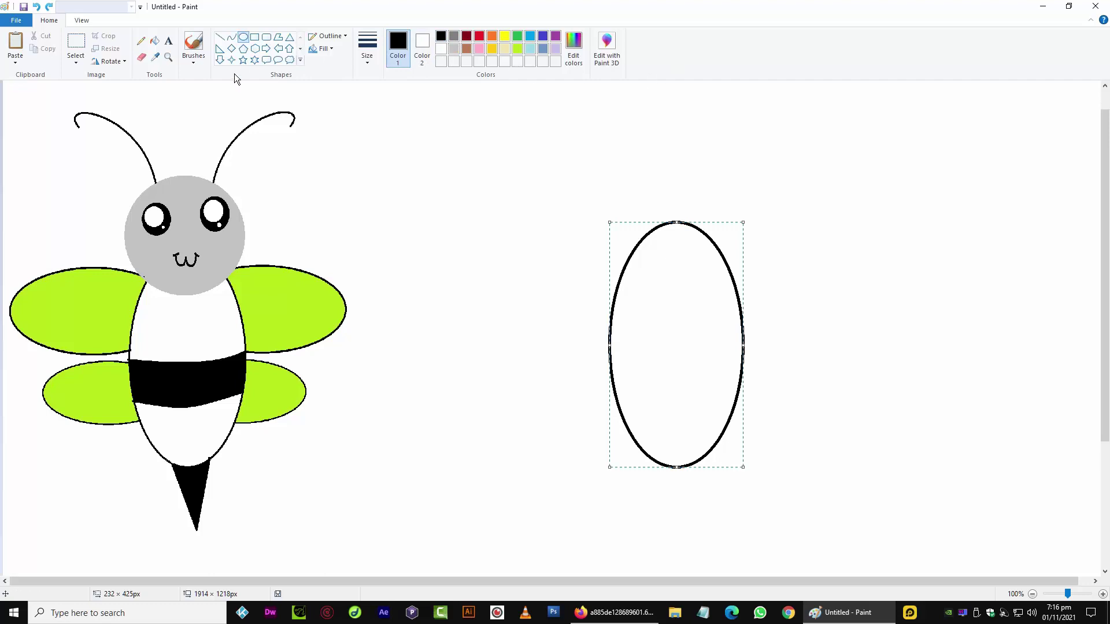
{"action": "left_click", "coordinate": [364, 102]}
{"action": "left_click_drag", "start_coordinate": [715, 244], "coordinate": [913, 342]}
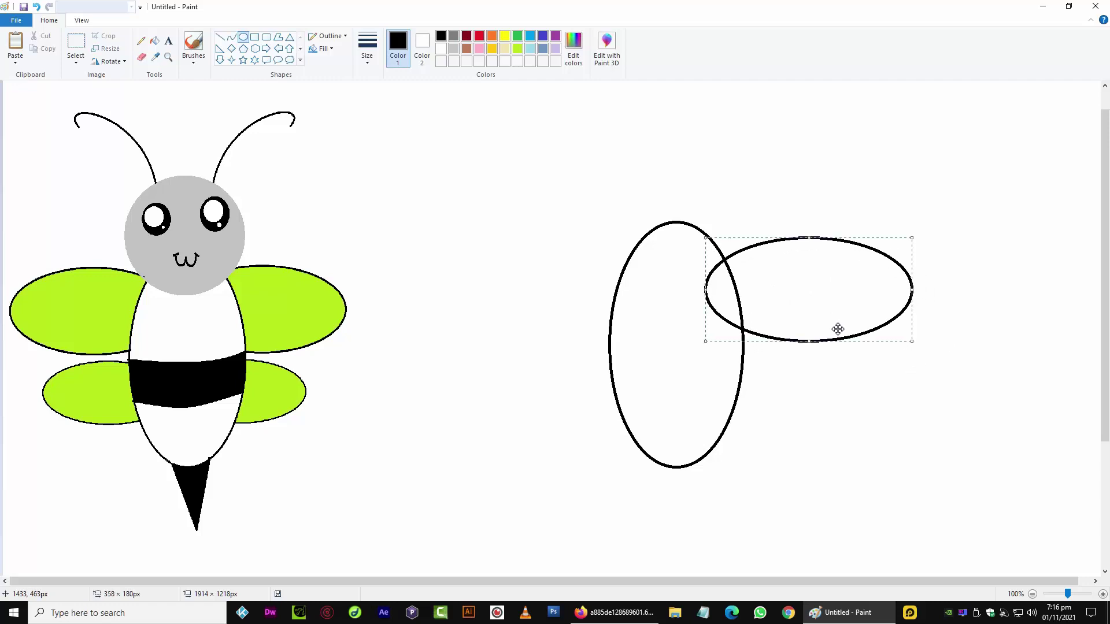
{"action": "mouse_move", "coordinate": [762, 341]}
{"action": "left_mouse_down"}
{"action": "mouse_move", "coordinate": [751, 315]}
{"action": "mouse_move", "coordinate": [752, 324]}
{"action": "left_mouse_up"}
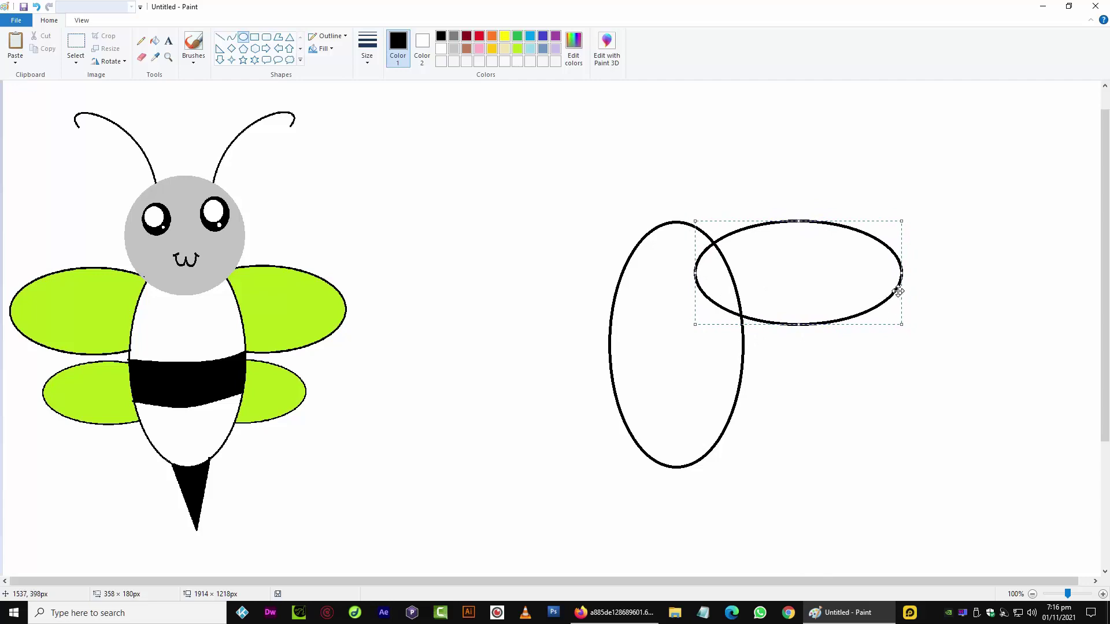
{"action": "left_click_drag", "start_coordinate": [902, 272], "coordinate": [888, 273]}
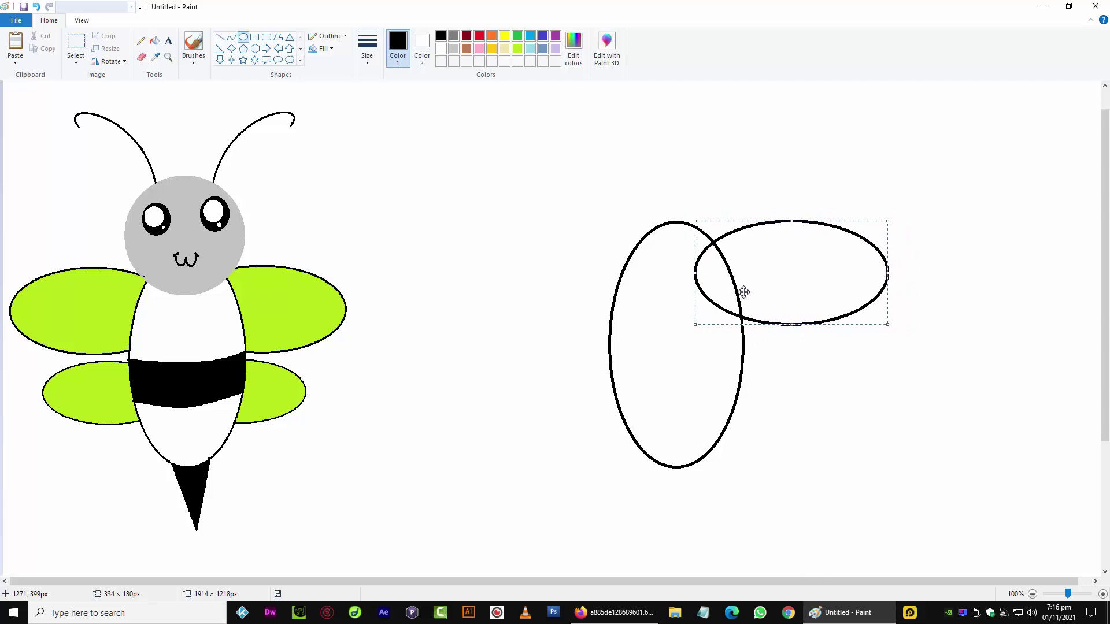
{"action": "left_click", "coordinate": [492, 191]}
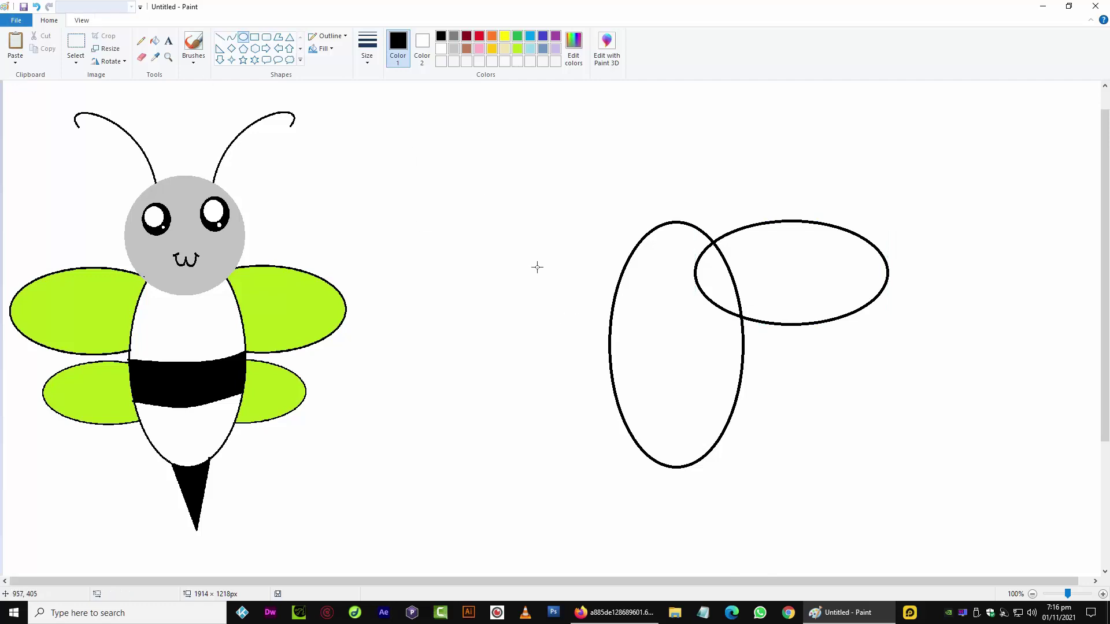
- Draw a smaller lower-wing oval about 210 × 116 px overlapping the body's right side, just below the upper wing
{"action": "left_click_drag", "start_coordinate": [710, 358], "coordinate": [833, 428]}
{"action": "left_click_drag", "start_coordinate": [766, 365], "coordinate": [760, 342]}
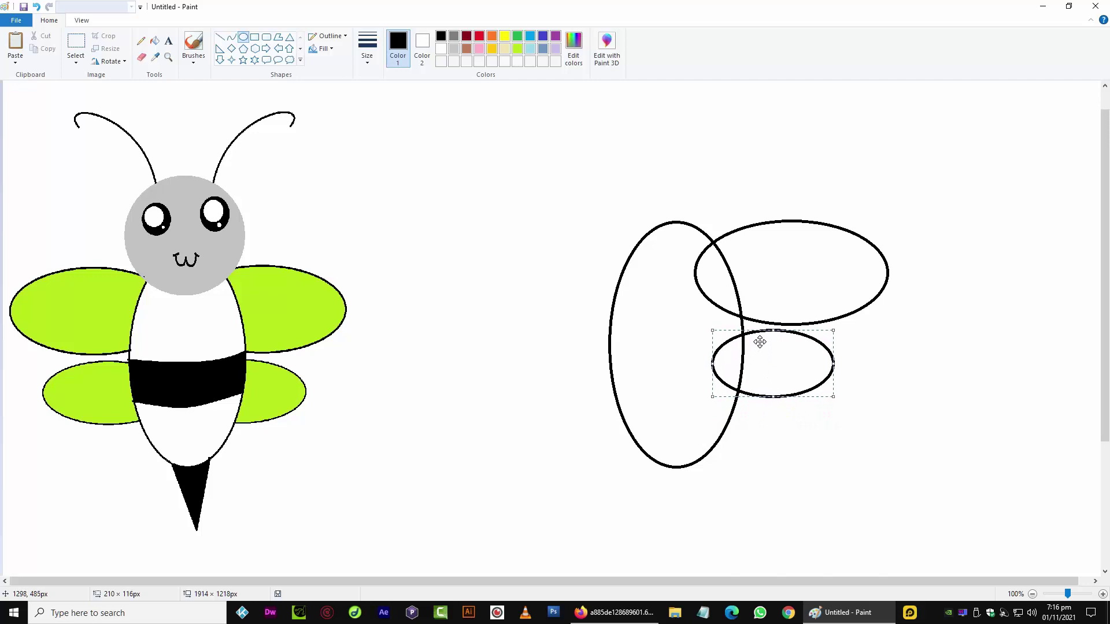
{"action": "left_click", "coordinate": [702, 421]}
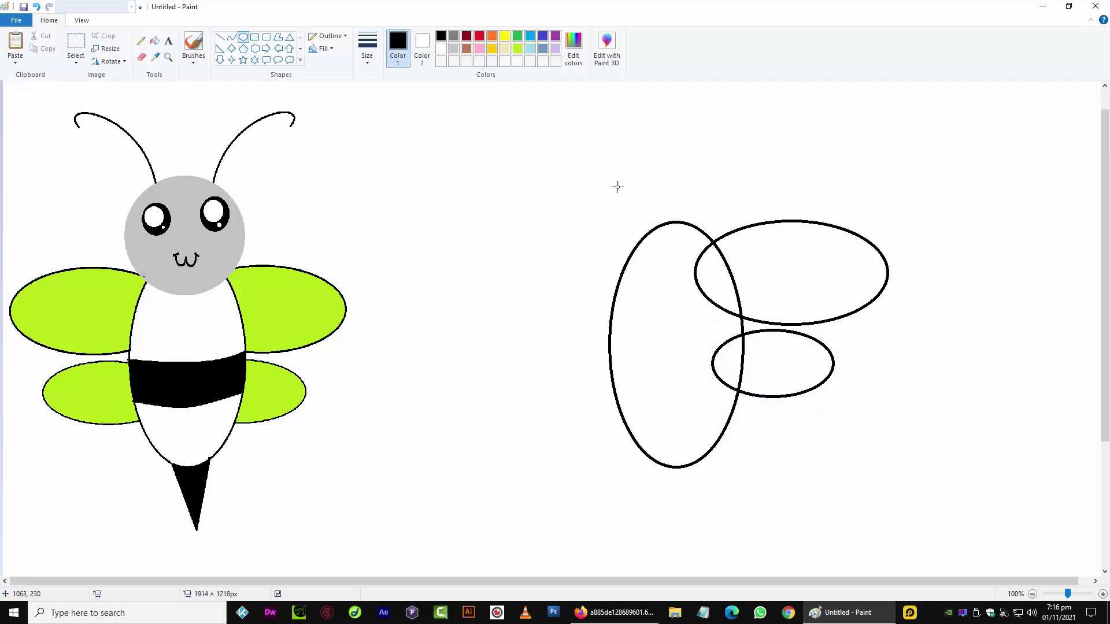
- Erase the parts of both wing outlines that lie inside the body, using an enlarged eraser
{"action": "left_click", "coordinate": [141, 57]}
{"action": "key", "text": "ctrl+plus"}
{"action": "key", "text": "ctrl+plus"}
{"action": "key", "text": "ctrl+plus"}
{"action": "mouse_move", "coordinate": [702, 316]}
{"action": "left_mouse_down"}
{"action": "mouse_move", "coordinate": [714, 302]}
{"action": "mouse_move", "coordinate": [689, 266]}
{"action": "mouse_move", "coordinate": [699, 254]}
{"action": "mouse_move", "coordinate": [727, 314]}
{"action": "mouse_move", "coordinate": [705, 316]}
{"action": "left_mouse_up"}
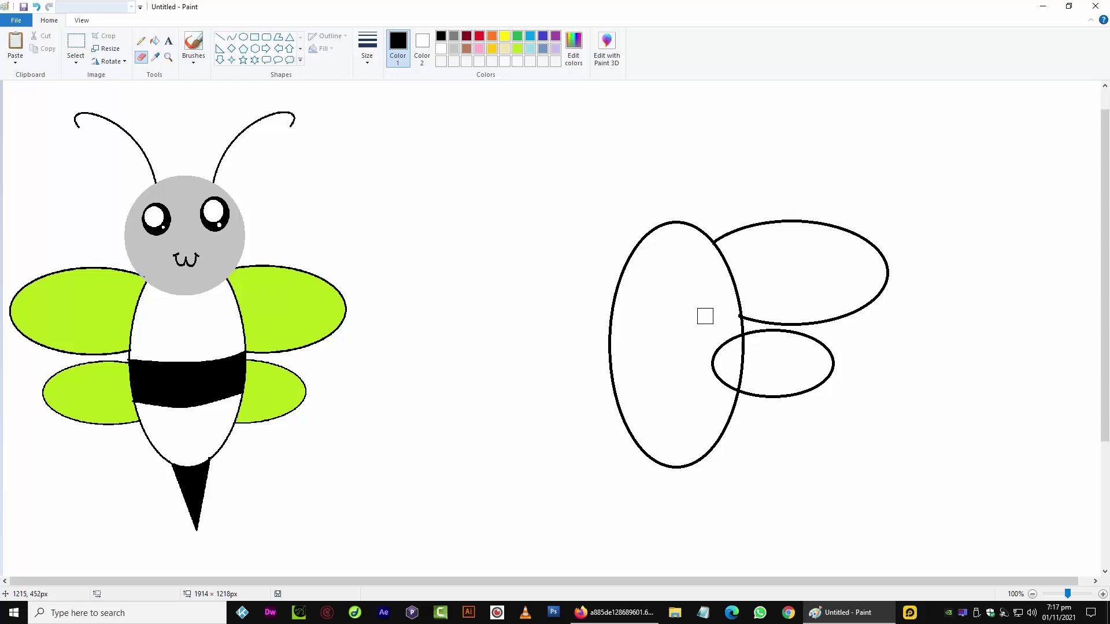
{"action": "mouse_move", "coordinate": [721, 324]}
{"action": "left_mouse_down"}
{"action": "mouse_move", "coordinate": [713, 362]}
{"action": "mouse_move", "coordinate": [717, 386]}
{"action": "mouse_move", "coordinate": [728, 385]}
{"action": "mouse_move", "coordinate": [725, 321]}
{"action": "left_mouse_up"}
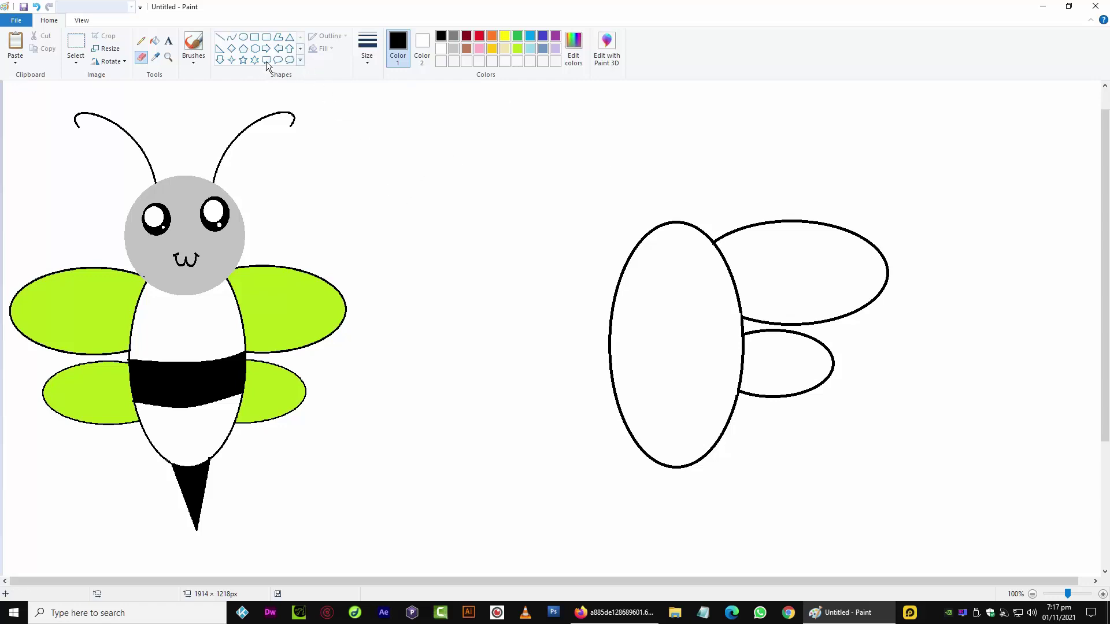
{"action": "left_click", "coordinate": [76, 43]}
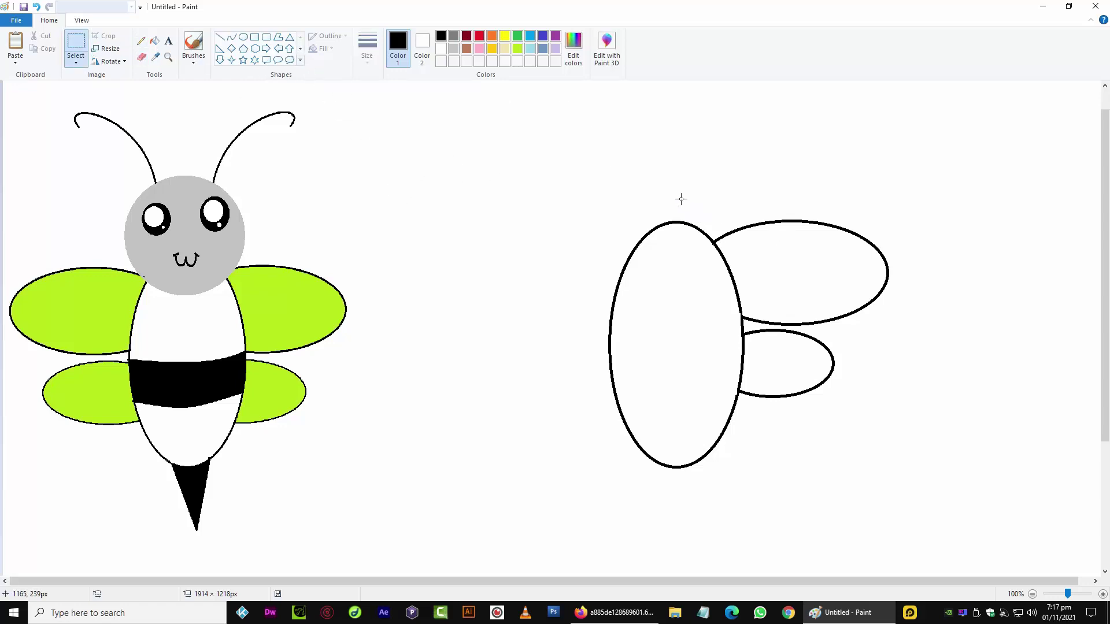
{"action": "left_click_drag", "start_coordinate": [680, 198], "coordinate": [554, 530]}
{"action": "left_click_drag", "start_coordinate": [525, 178], "coordinate": [671, 376]}
{"action": "left_click_drag", "start_coordinate": [682, 518], "coordinate": [682, 518]}
{"action": "key", "text": "Delete"}
{"action": "left_click_drag", "start_coordinate": [621, 165], "coordinate": [903, 512]}
{"action": "key", "text": "ctrl+z"}
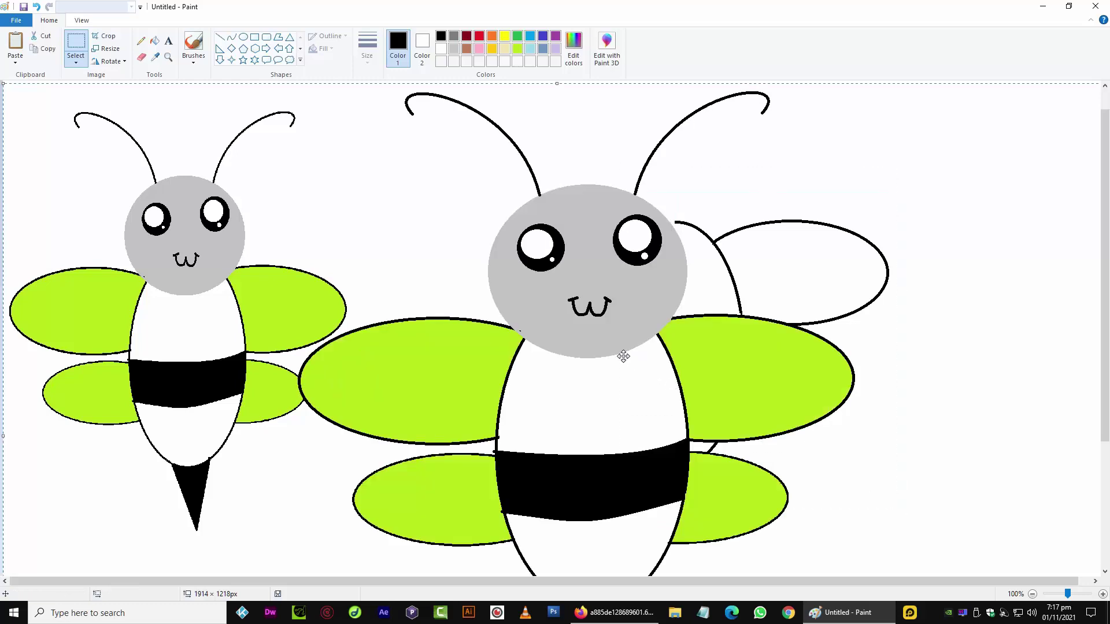
- Delete the left half of the body oval and place a copy of the right half with its wings to the left
{"action": "left_click_drag", "start_coordinate": [573, 182], "coordinate": [682, 530]}
{"action": "key", "text": "Delete"}
{"action": "mouse_move", "coordinate": [645, 201]}
{"action": "left_mouse_down"}
{"action": "mouse_move", "coordinate": [716, 330]}
{"action": "mouse_move", "coordinate": [872, 503]}
{"action": "mouse_move", "coordinate": [905, 494]}
{"action": "left_mouse_up"}
{"action": "key", "text": "ctrl+c"}
{"action": "key", "text": "ctrl+v"}
{"action": "mouse_move", "coordinate": [166, 166]}
{"action": "left_mouse_down"}
{"action": "mouse_move", "coordinate": [438, 223]}
{"action": "mouse_move", "coordinate": [627, 296]}
{"action": "left_mouse_up"}
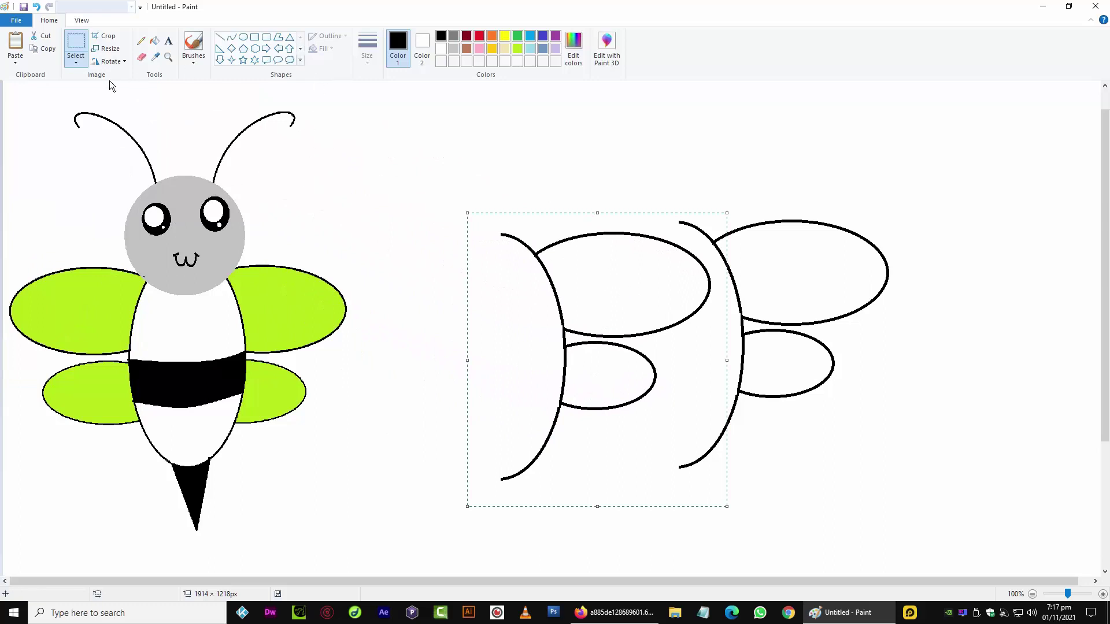
- Flip the copied half horizontally and align it with the right half to complete the body and wings
{"action": "left_click", "coordinate": [110, 61]}
{"action": "left_click", "coordinate": [130, 126]}
{"action": "left_click_drag", "start_coordinate": [574, 344], "coordinate": [572, 334]}
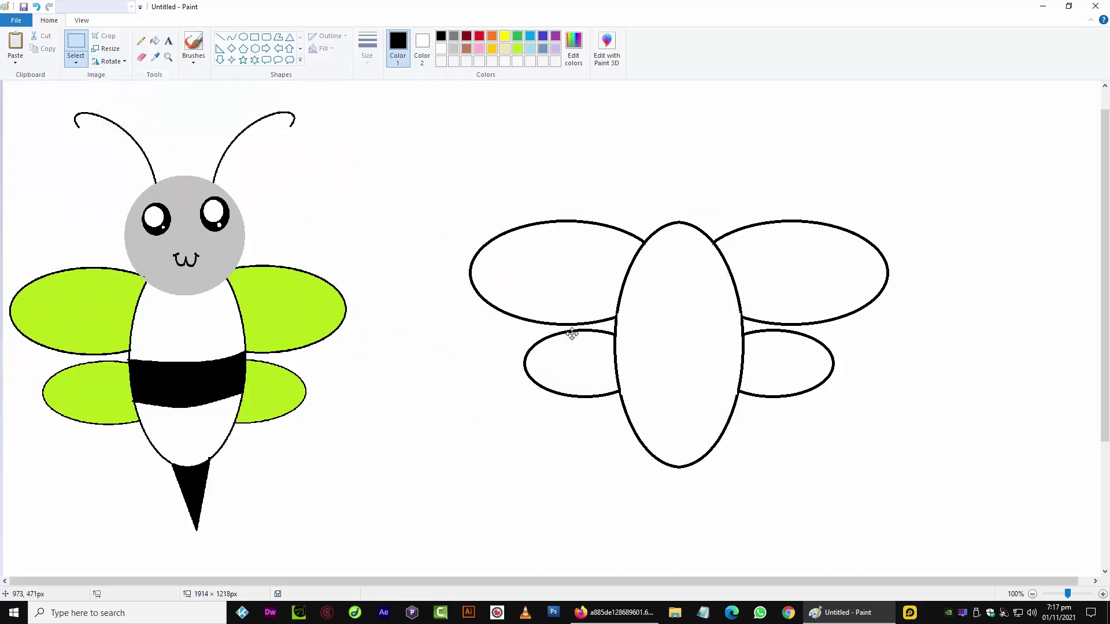
{"action": "left_click", "coordinate": [449, 446]}
- Draw a triangle about 100 × 103 px beside the body and flip it vertically
{"action": "left_click", "coordinate": [290, 37]}
{"action": "left_click_drag", "start_coordinate": [456, 410], "coordinate": [513, 469]}
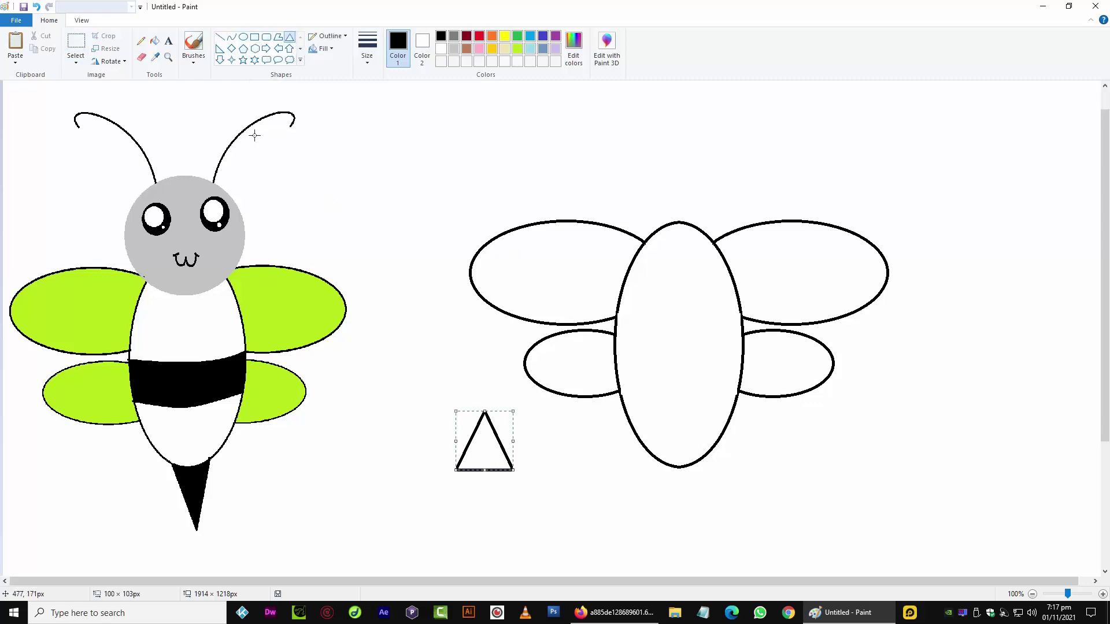
{"action": "left_click", "coordinate": [108, 61]}
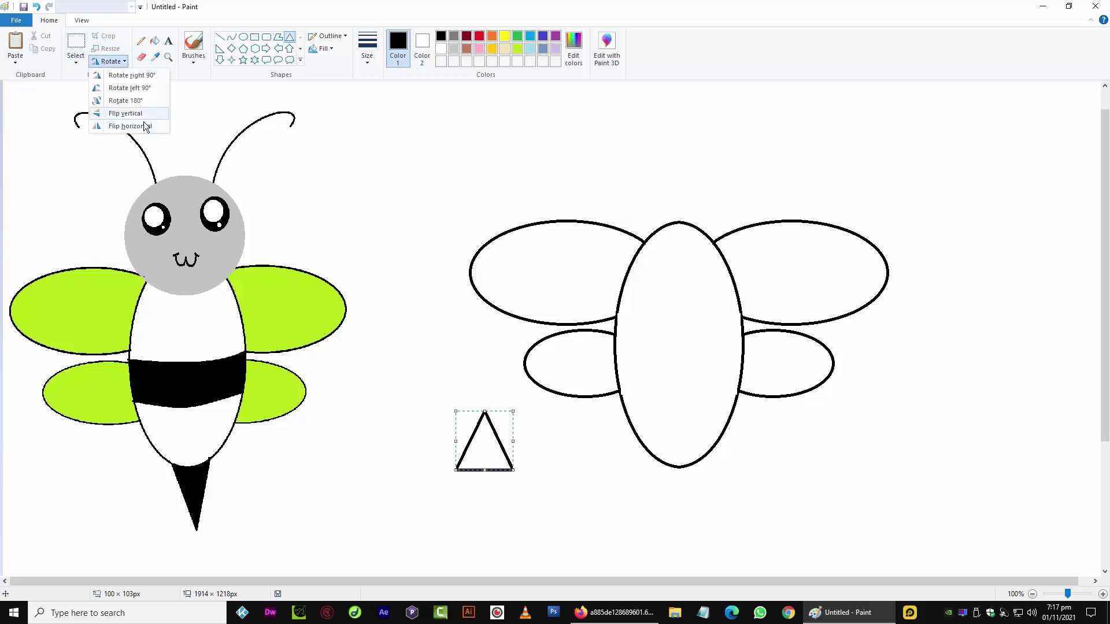
{"action": "left_click", "coordinate": [125, 113]}
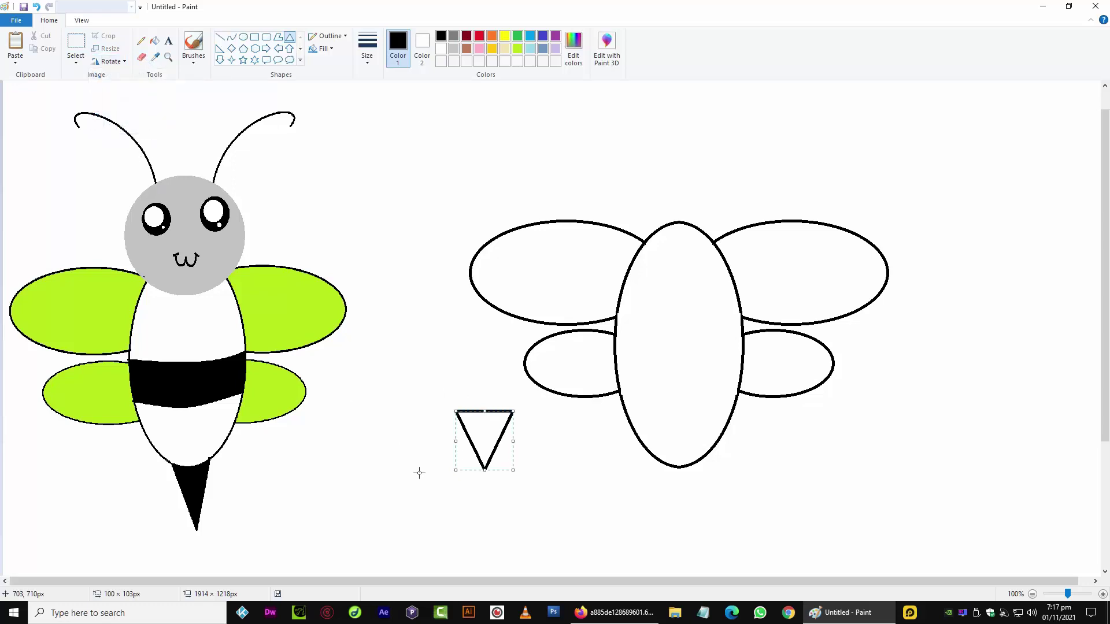
- Move the triangle to the body's lower tip as a stinger and stretch it to about 114 × 160 px
{"action": "left_click_drag", "start_coordinate": [489, 481], "coordinate": [717, 499]}
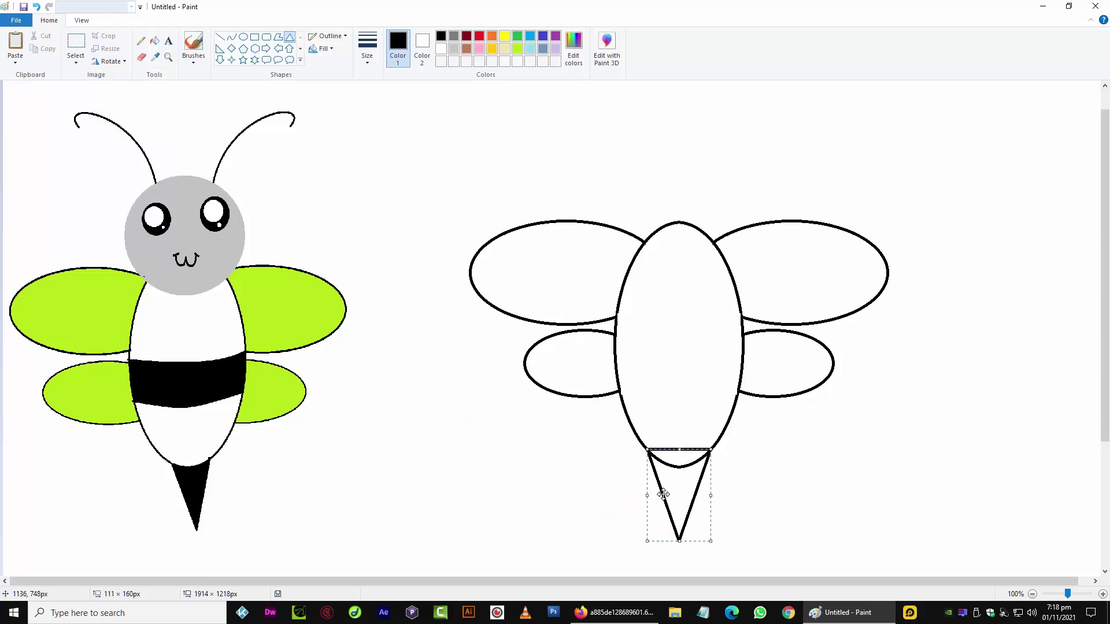
{"action": "left_click_drag", "start_coordinate": [647, 495], "coordinate": [650, 495]}
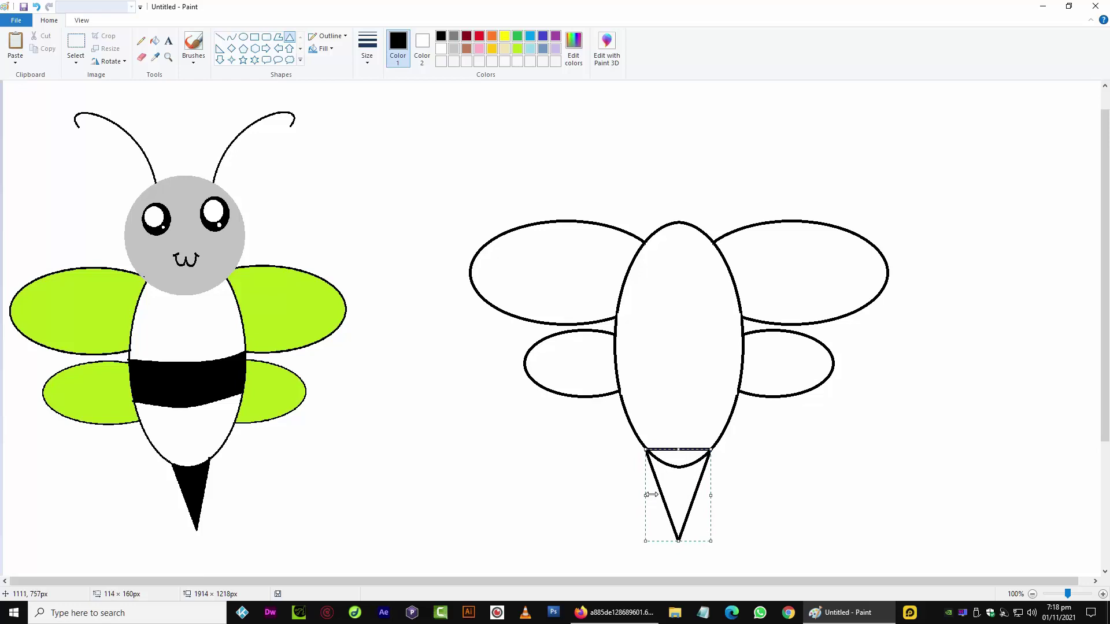
{"action": "left_click", "coordinate": [534, 465]}
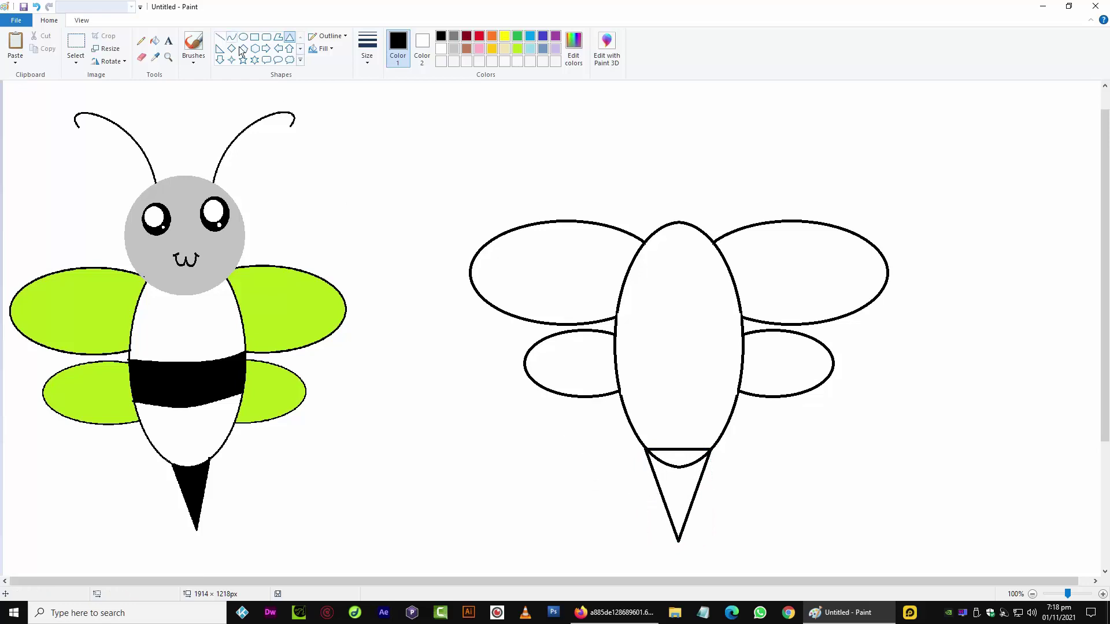
- Erase the stinger's top edge inside the body and clean up the leftover line ends at the corners
{"action": "left_click", "coordinate": [142, 57]}
{"action": "left_click_drag", "start_coordinate": [656, 441], "coordinate": [677, 442]}
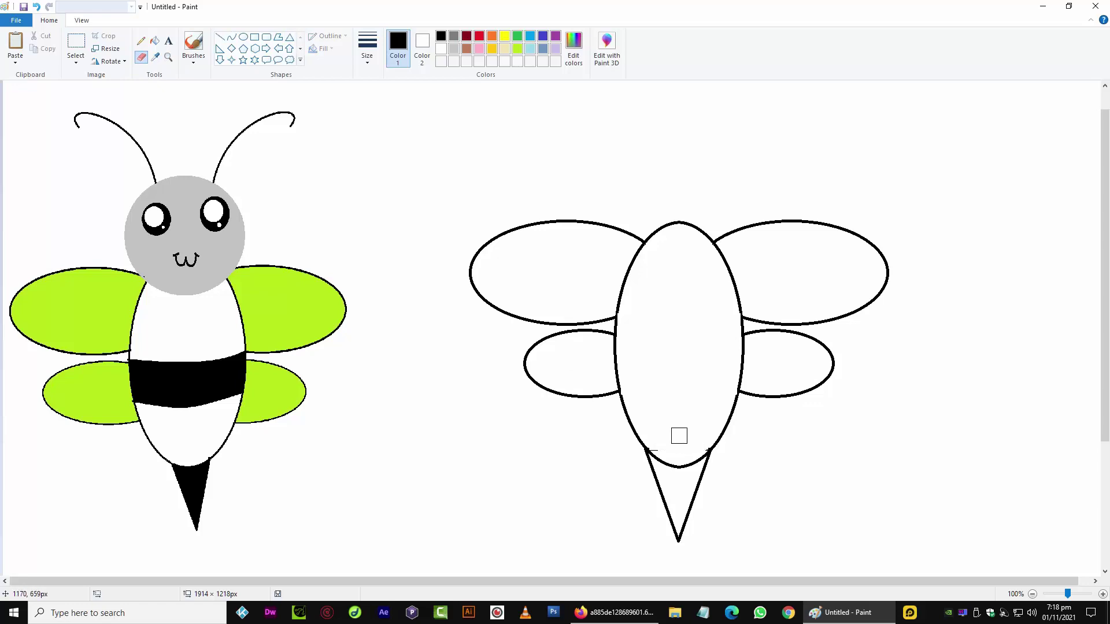
{"action": "scroll", "coordinate": [679, 436], "scroll_direction": "up", "scroll_amount": 1}
{"action": "left_click_drag", "start_coordinate": [397, 583], "coordinate": [679, 583]}
{"action": "scroll", "coordinate": [774, 515], "scroll_direction": "down", "scroll_amount": 5}
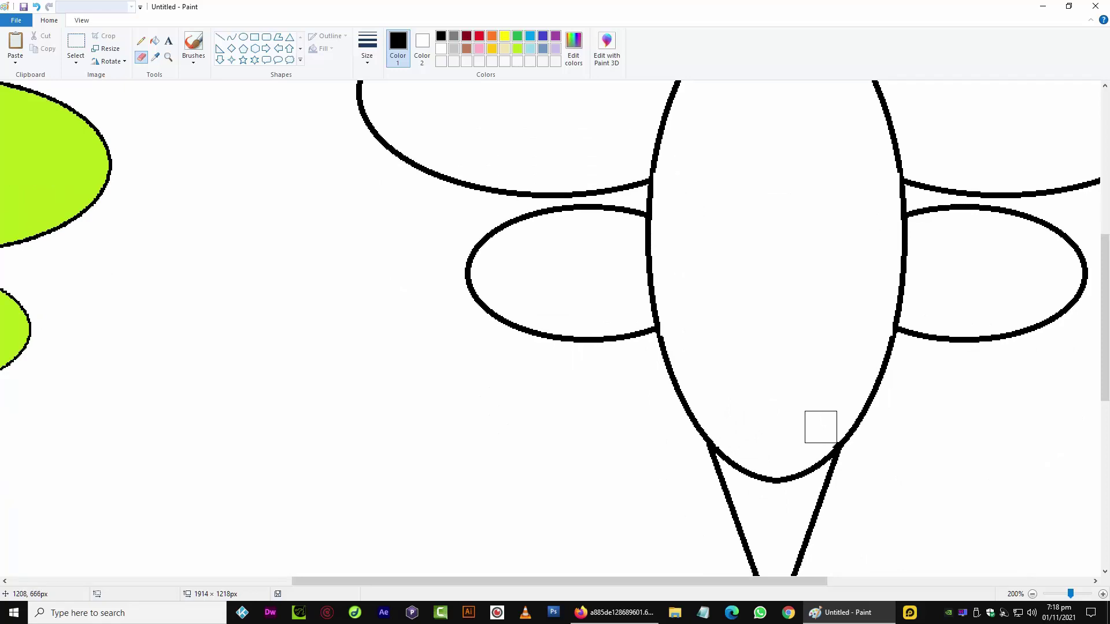
{"action": "scroll", "coordinate": [651, 315], "scroll_direction": "down", "scroll_amount": 1}
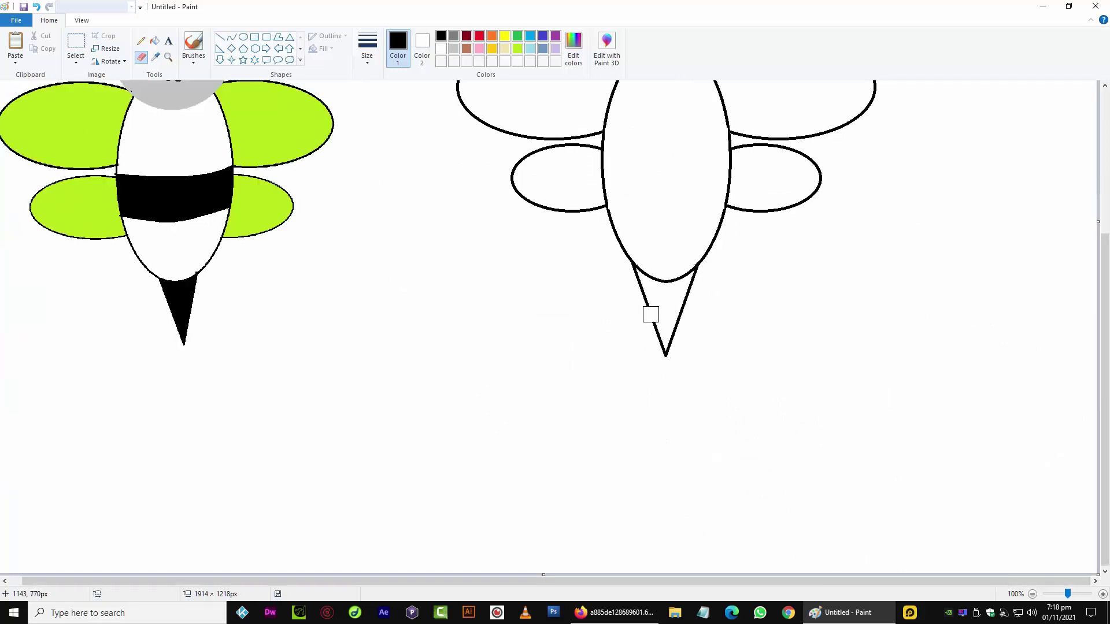
{"action": "scroll", "coordinate": [185, 250], "scroll_direction": "up", "scroll_amount": 3}
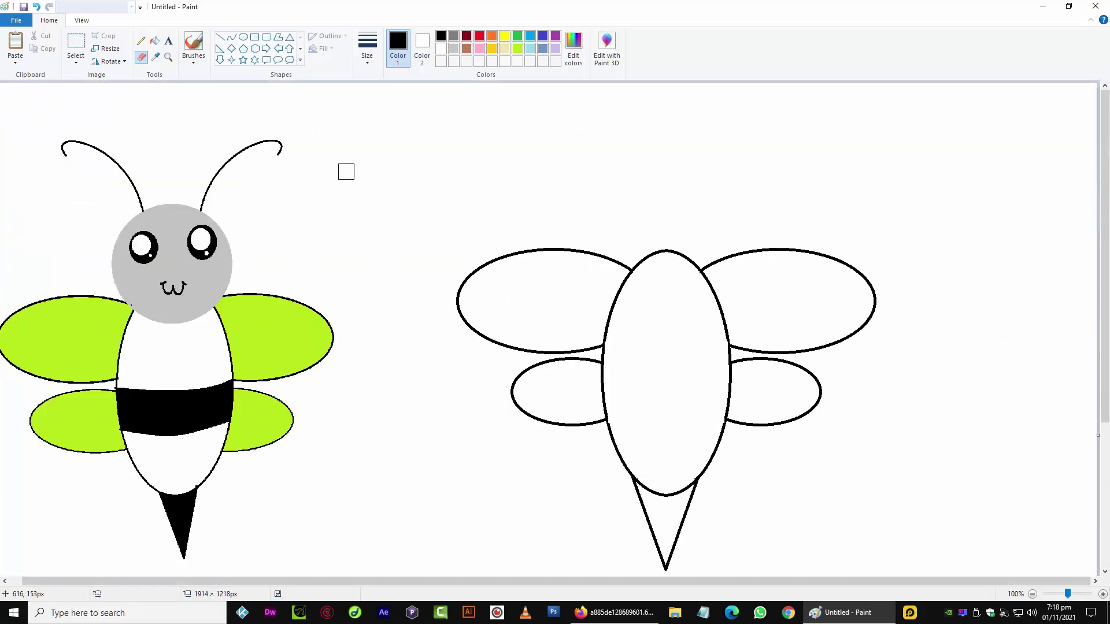
- Draw a round head overlapping the top of the body and erase the body outline inside it
{"action": "left_click", "coordinate": [243, 37]}
{"action": "mouse_move", "coordinate": [627, 171]}
{"action": "left_mouse_down"}
{"action": "mouse_move", "coordinate": [714, 254]}
{"action": "mouse_move", "coordinate": [734, 322]}
{"action": "mouse_move", "coordinate": [735, 278]}
{"action": "mouse_move", "coordinate": [683, 235]}
{"action": "left_mouse_up"}
{"action": "left_click", "coordinate": [576, 212]}
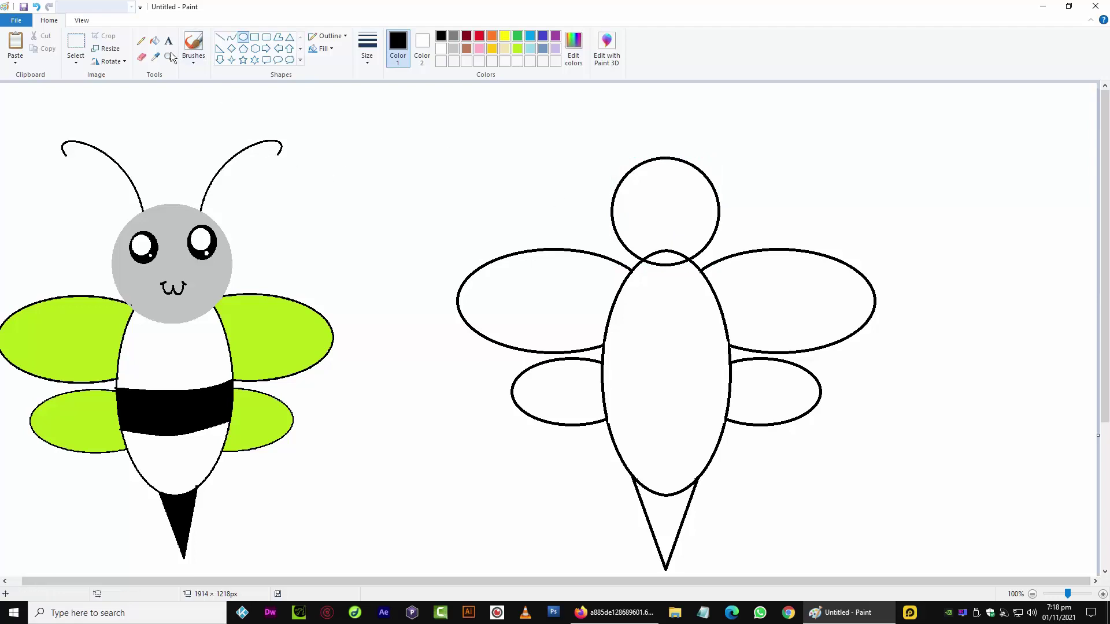
{"action": "left_click", "coordinate": [142, 57]}
{"action": "mouse_move", "coordinate": [669, 253]}
{"action": "left_mouse_down"}
{"action": "mouse_move", "coordinate": [658, 250]}
{"action": "mouse_move", "coordinate": [672, 245]}
{"action": "left_mouse_up"}
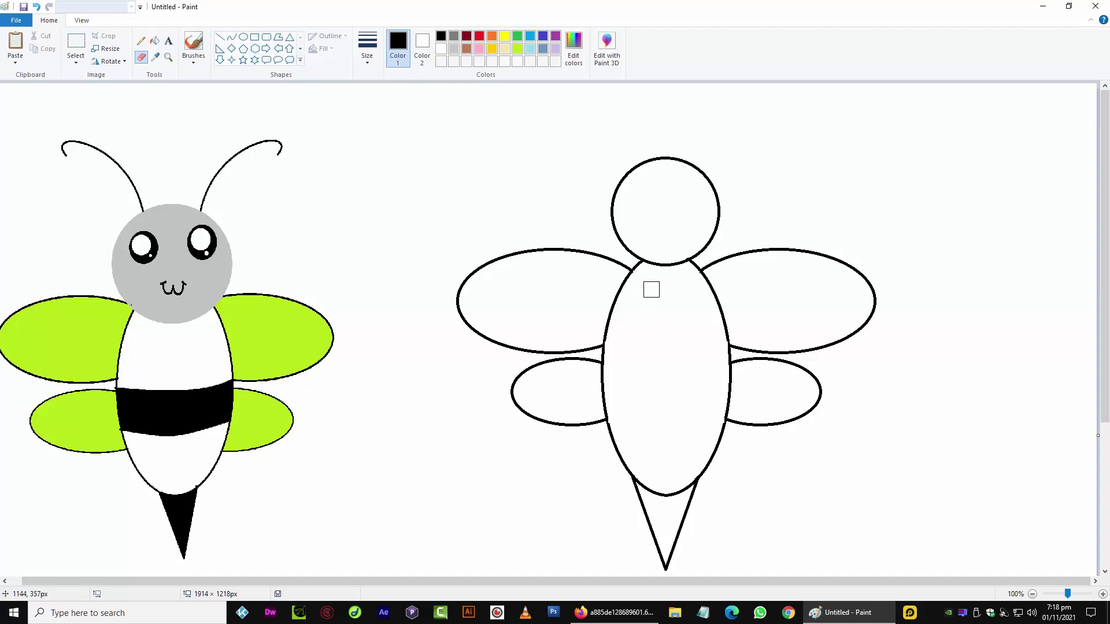
- Draw two shallow curves across the body, about 222 × 28 px and 214 × 29 px, and erase the ends overshooting the outline
{"action": "left_click", "coordinate": [231, 36]}
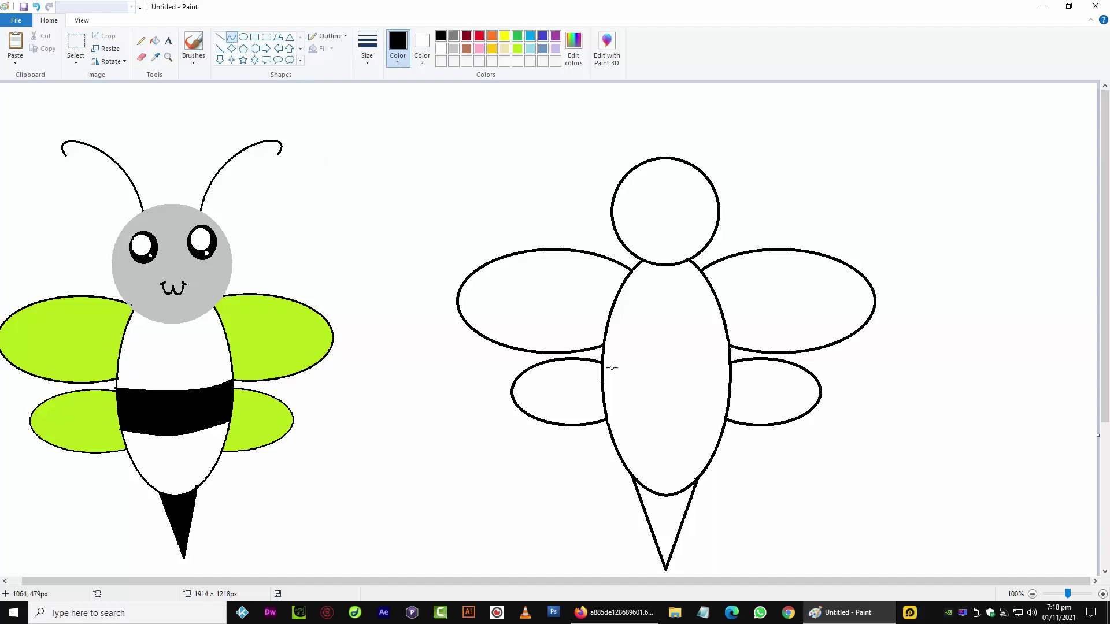
{"action": "left_click_drag", "start_coordinate": [604, 383], "coordinate": [698, 399]}
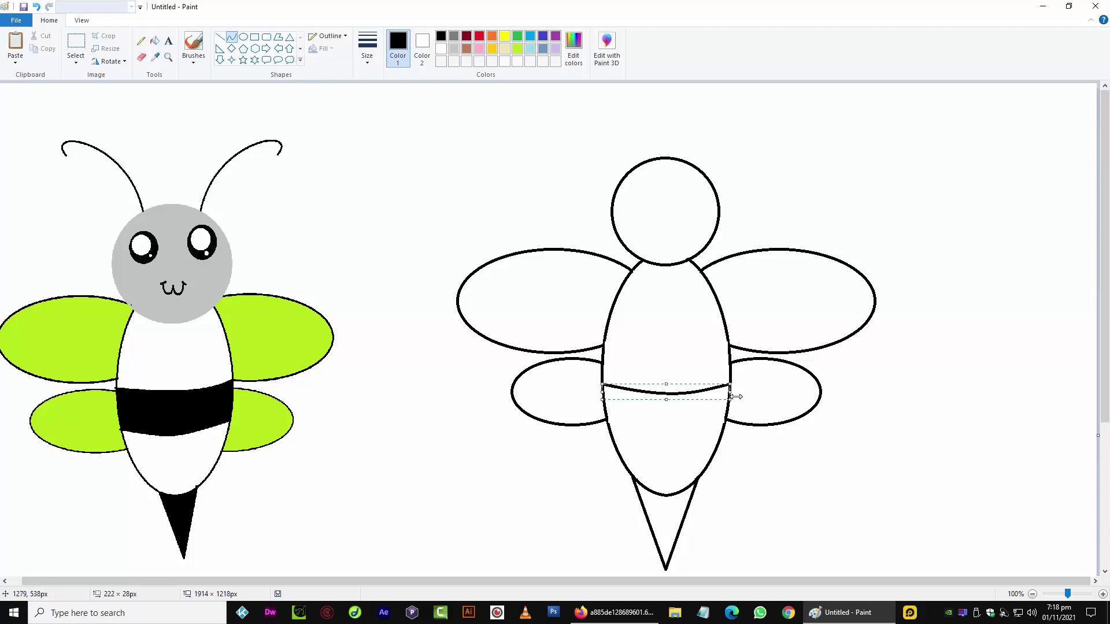
{"action": "left_click", "coordinate": [565, 366]}
{"action": "left_click_drag", "start_coordinate": [609, 412], "coordinate": [679, 414]}
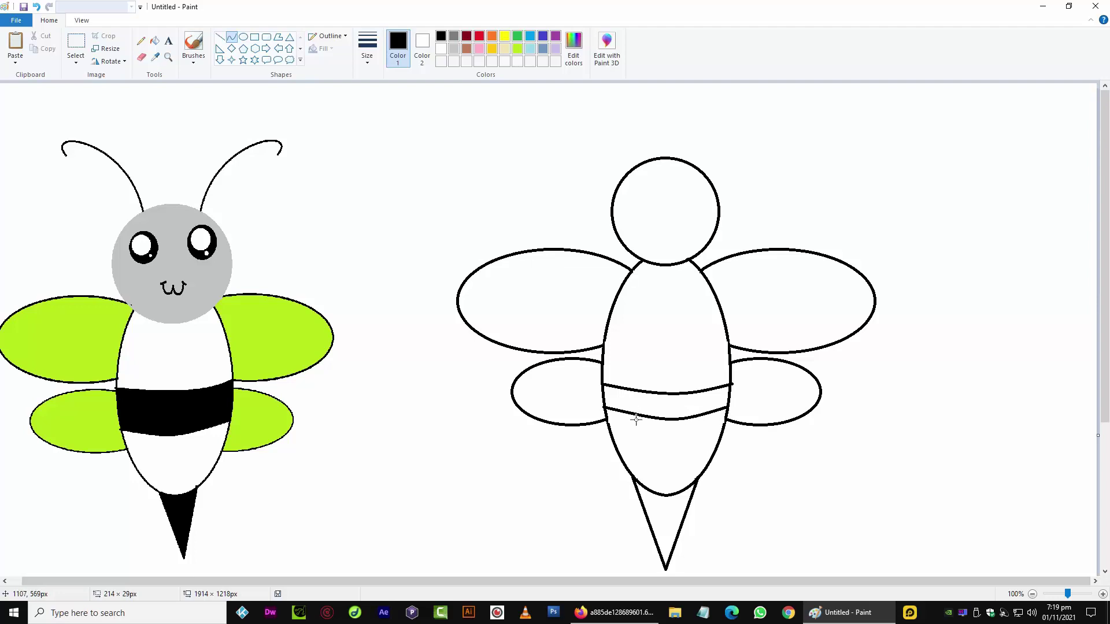
{"action": "left_click_drag", "start_coordinate": [708, 415], "coordinate": [723, 417]}
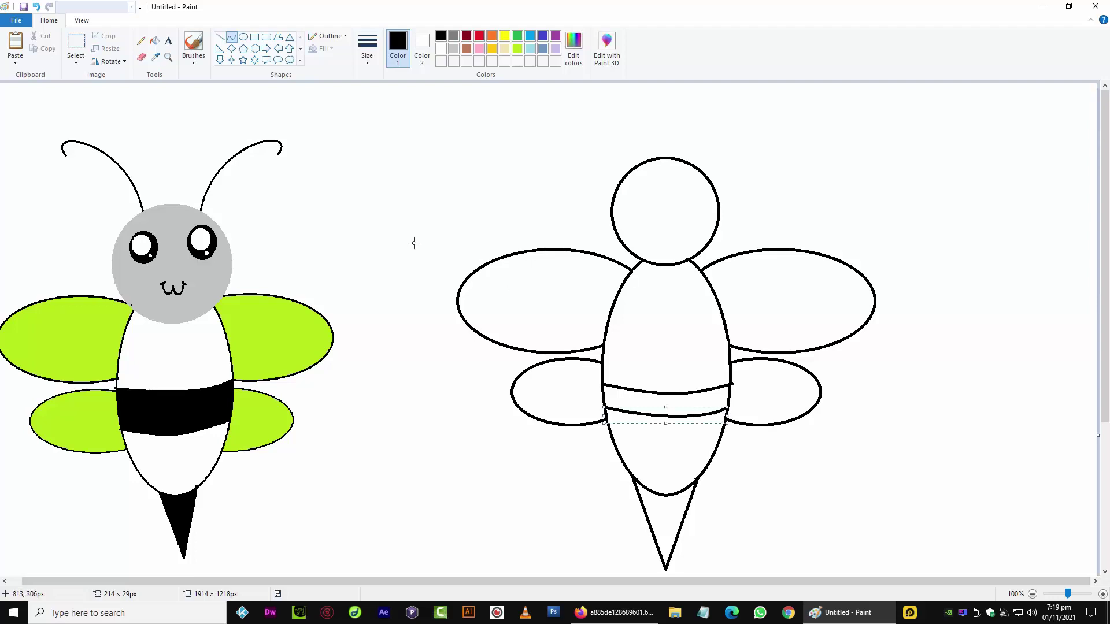
{"action": "left_click", "coordinate": [142, 58]}
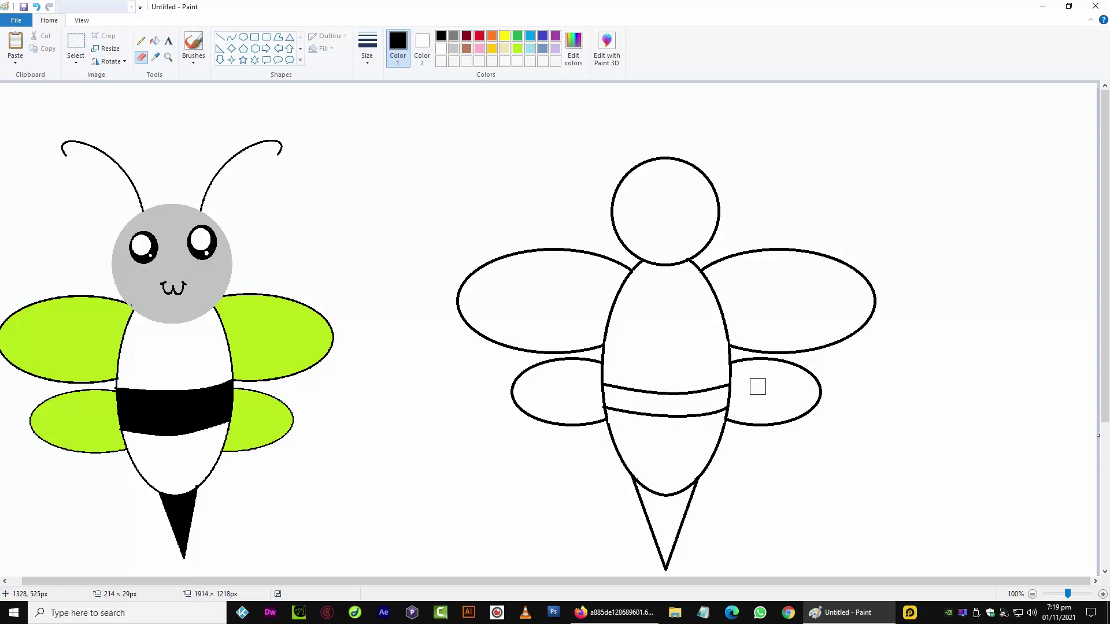
- Fill the band between the two body curves with black
{"action": "left_click", "coordinate": [154, 40]}
{"action": "left_click", "coordinate": [660, 402]}
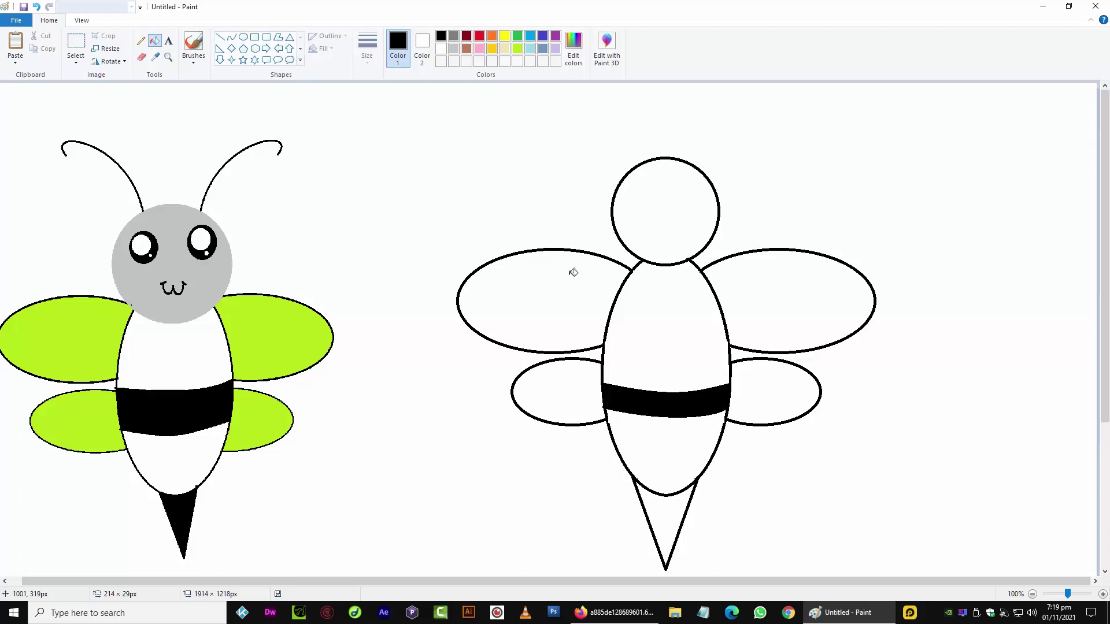
- Select the round head with a free-form selection and delete it
{"action": "left_click", "coordinate": [75, 41]}
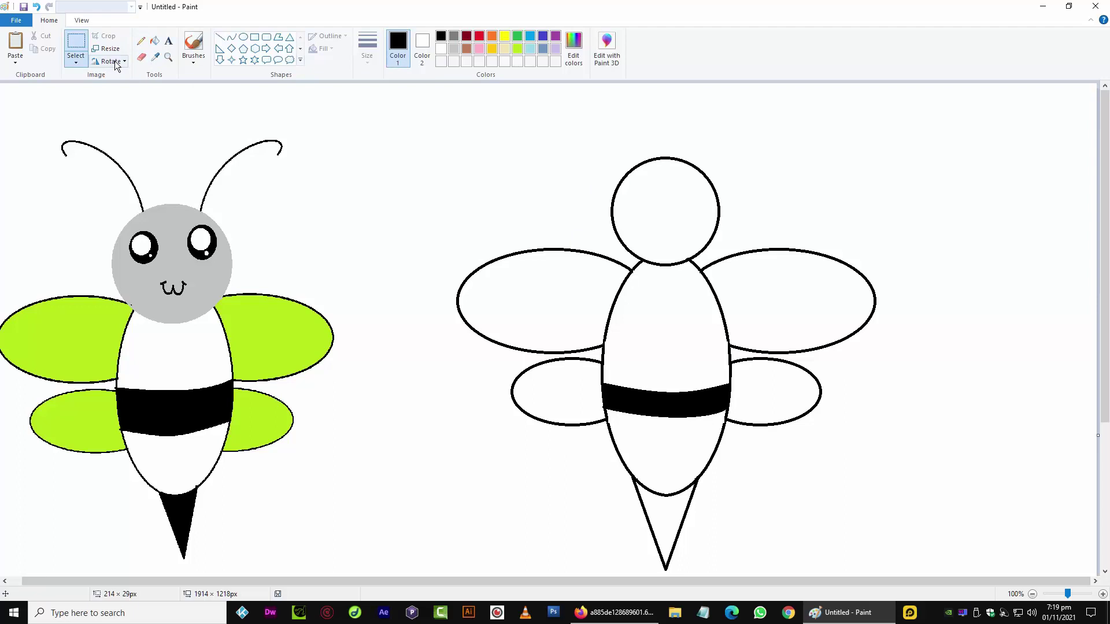
{"action": "left_click", "coordinate": [76, 61]}
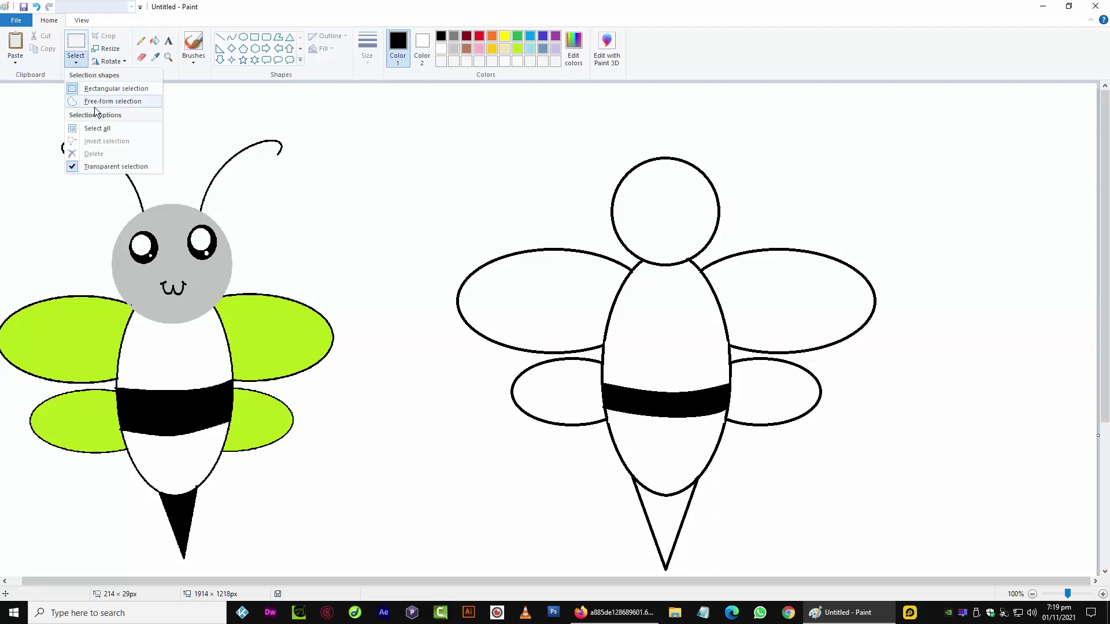
{"action": "left_click", "coordinate": [95, 102]}
{"action": "mouse_move", "coordinate": [640, 138]}
{"action": "left_mouse_down"}
{"action": "mouse_move", "coordinate": [617, 161]}
{"action": "mouse_move", "coordinate": [611, 224]}
{"action": "mouse_move", "coordinate": [639, 270]}
{"action": "mouse_move", "coordinate": [672, 280]}
{"action": "mouse_move", "coordinate": [727, 244]}
{"action": "mouse_move", "coordinate": [730, 169]}
{"action": "mouse_move", "coordinate": [684, 140]}
{"action": "mouse_move", "coordinate": [632, 149]}
{"action": "left_mouse_up"}
{"action": "key", "text": "Delete"}
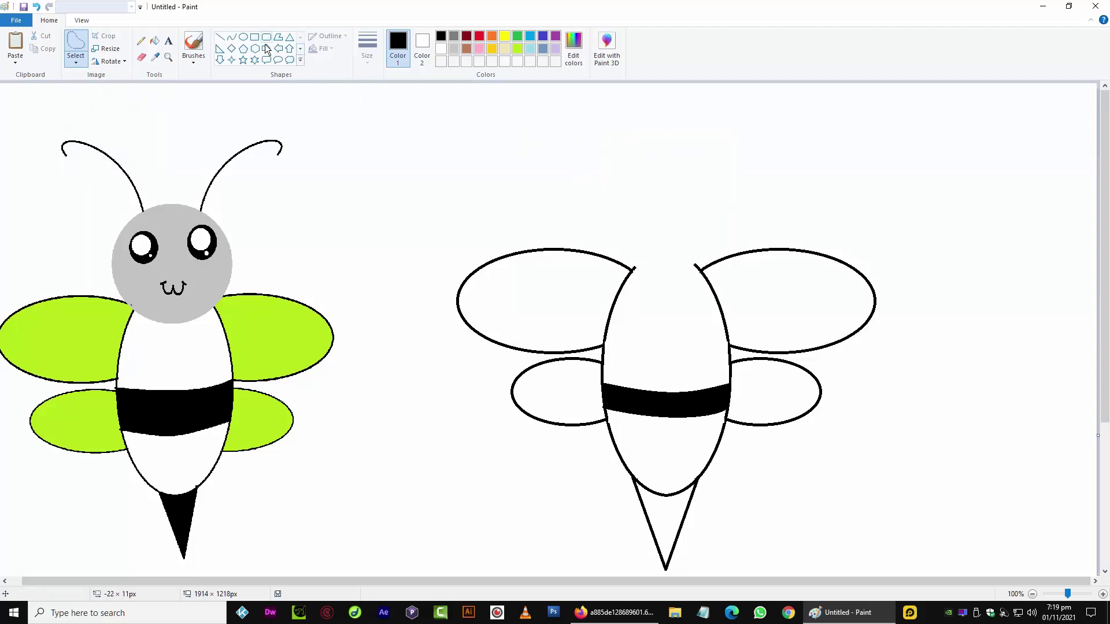
- Draw a new round head about 180 × 180 px touching the top of the body, and delete the stray dot beside it
{"action": "left_click", "coordinate": [242, 36]}
{"action": "mouse_move", "coordinate": [621, 191]}
{"action": "left_mouse_down"}
{"action": "mouse_move", "coordinate": [735, 340]}
{"action": "mouse_move", "coordinate": [690, 276]}
{"action": "left_mouse_up"}
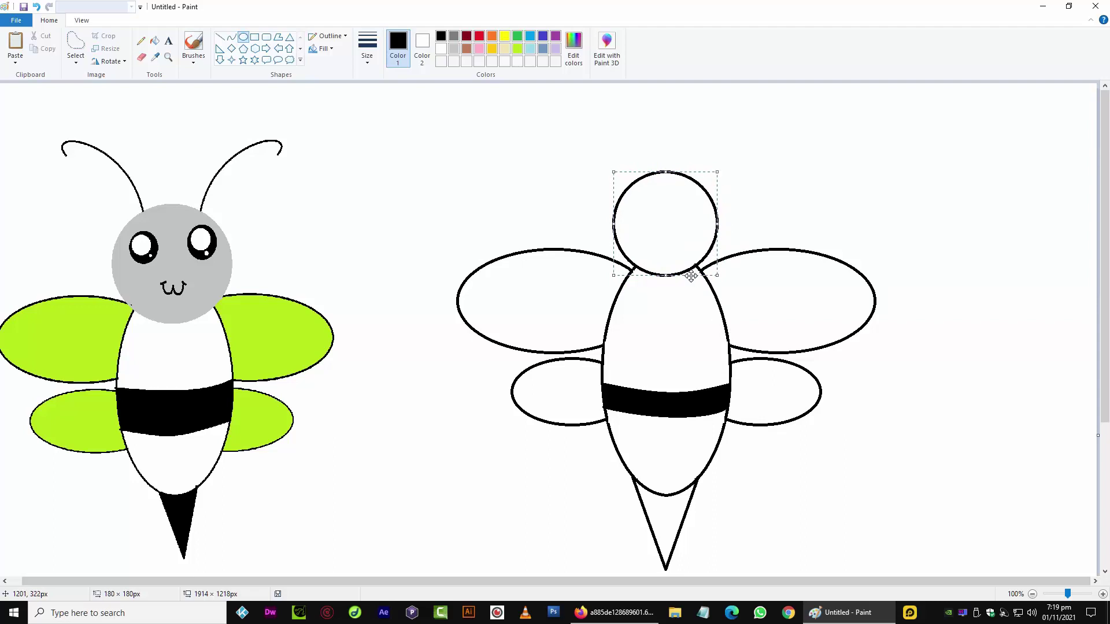
{"action": "left_click", "coordinate": [544, 230]}
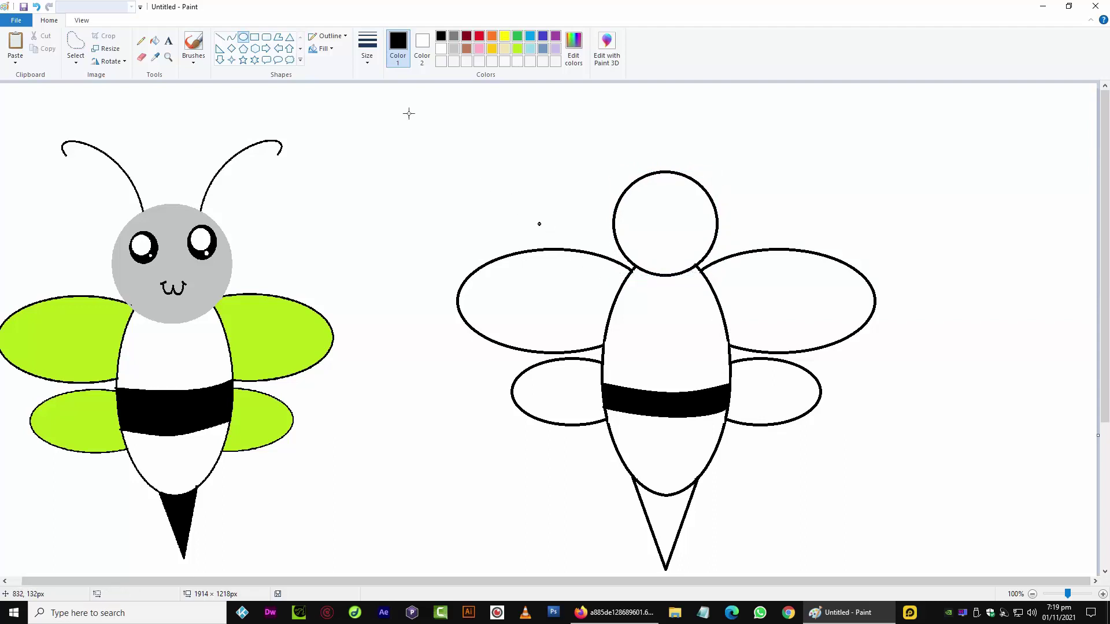
{"action": "left_click", "coordinate": [69, 39]}
{"action": "mouse_move", "coordinate": [550, 208]}
{"action": "left_mouse_down"}
{"action": "mouse_move", "coordinate": [539, 230]}
{"action": "mouse_move", "coordinate": [549, 240]}
{"action": "mouse_move", "coordinate": [550, 208]}
{"action": "left_mouse_up"}
{"action": "key", "text": "Delete"}
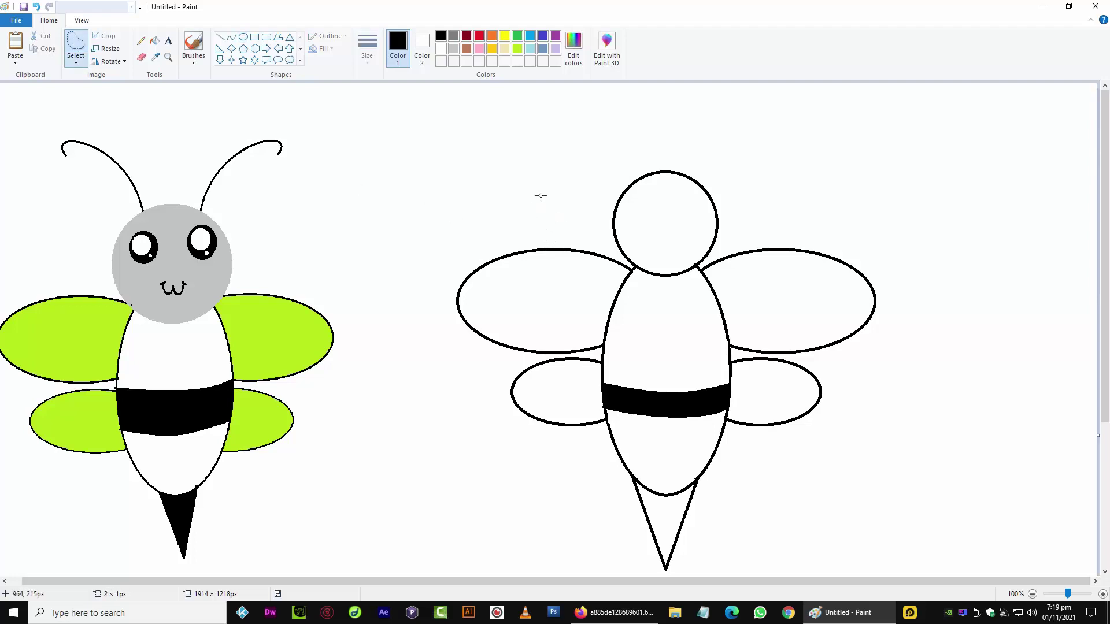
- Draw a curved antenna from the head's upper right edge, ending in a black-filled circle of about 22 × 24 px
{"action": "left_click", "coordinate": [71, 65]}
{"action": "left_click", "coordinate": [88, 90]}
{"action": "left_click", "coordinate": [231, 37]}
{"action": "left_click_drag", "start_coordinate": [694, 180], "coordinate": [733, 100]}
{"action": "left_click", "coordinate": [245, 38]}
{"action": "left_click_drag", "start_coordinate": [684, 91], "coordinate": [697, 105]}
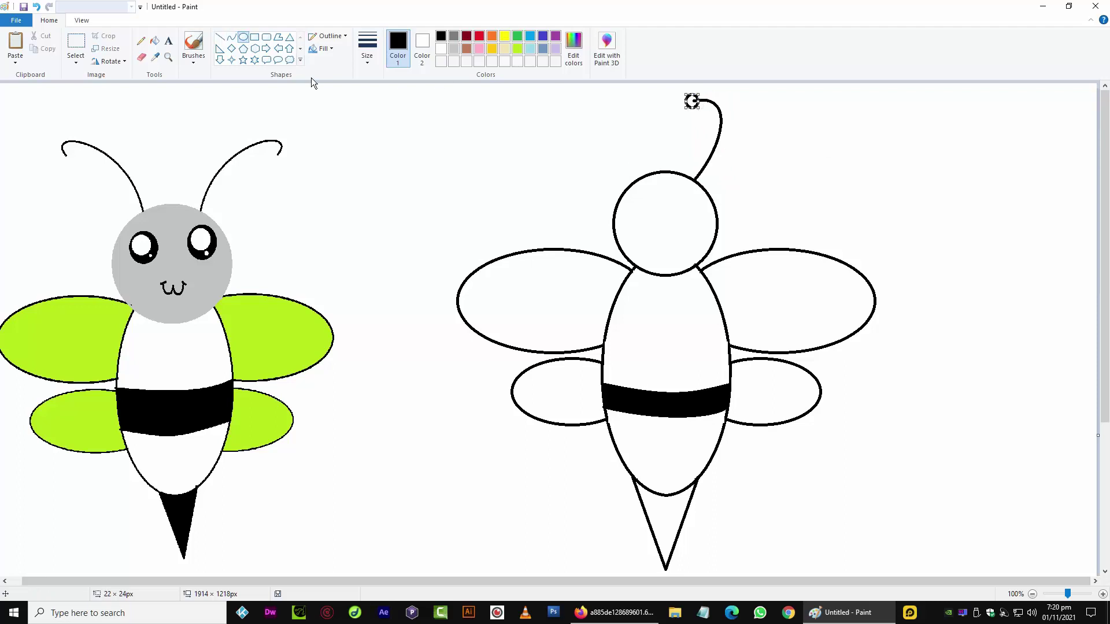
{"action": "left_click", "coordinate": [155, 41]}
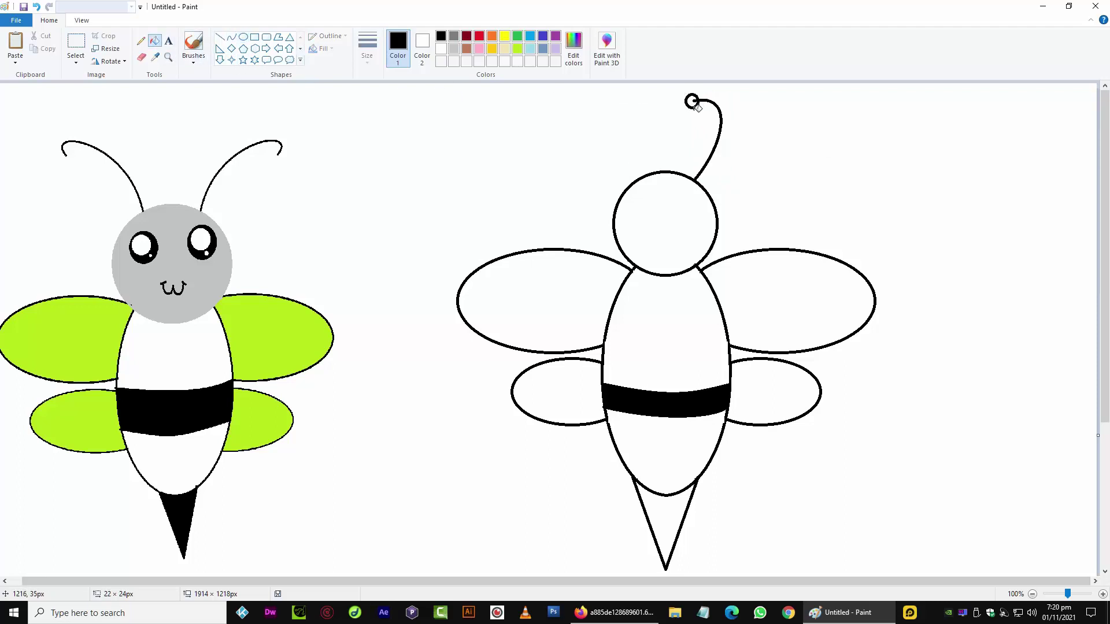
- Copy the antenna, flip the copy horizontally and place it on the head's upper left edge
{"action": "left_click", "coordinate": [76, 44]}
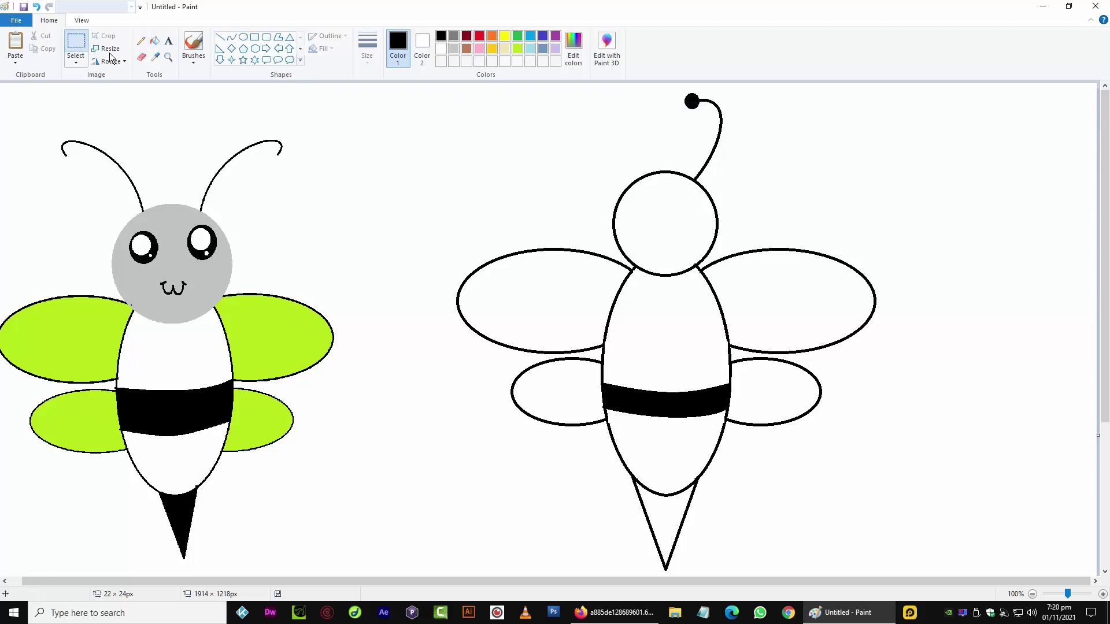
{"action": "left_click_drag", "start_coordinate": [699, 108], "coordinate": [733, 200]}
{"action": "key", "text": "ctrl+c"}
{"action": "key", "text": "ctrl+v"}
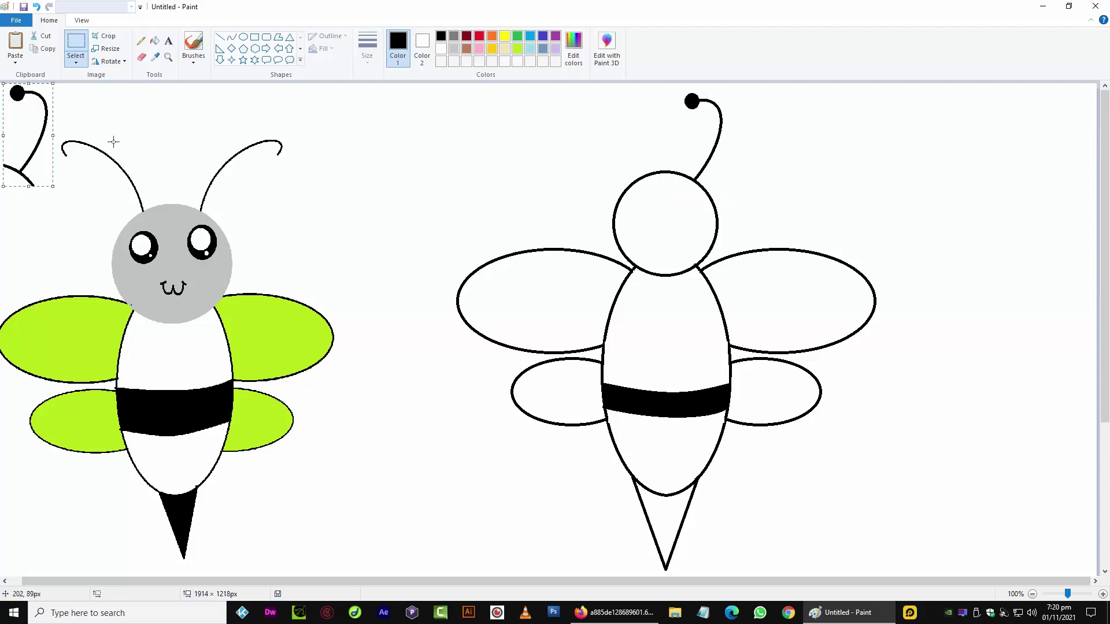
{"action": "left_click_drag", "start_coordinate": [27, 150], "coordinate": [536, 163]}
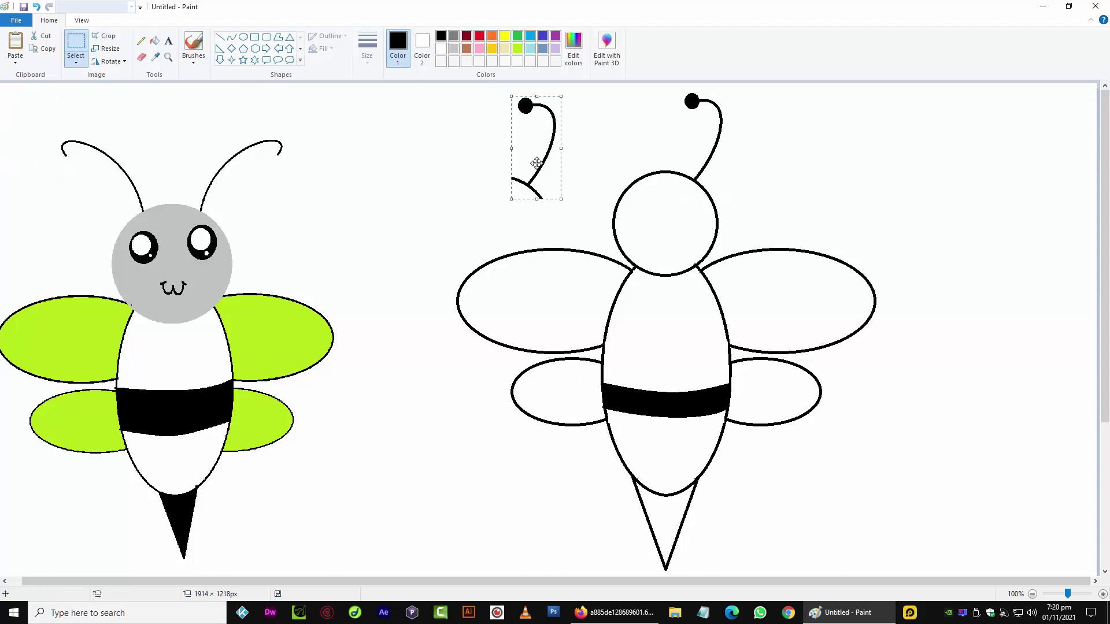
{"action": "left_click", "coordinate": [111, 63]}
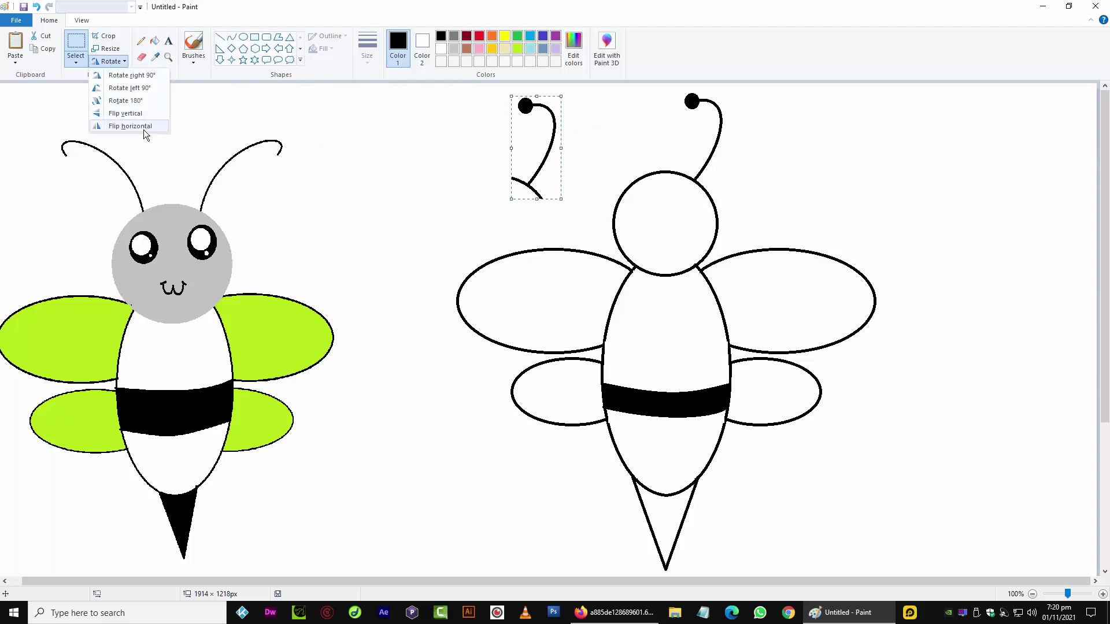
{"action": "left_click", "coordinate": [144, 130]}
{"action": "left_click_drag", "start_coordinate": [540, 191], "coordinate": [627, 184]}
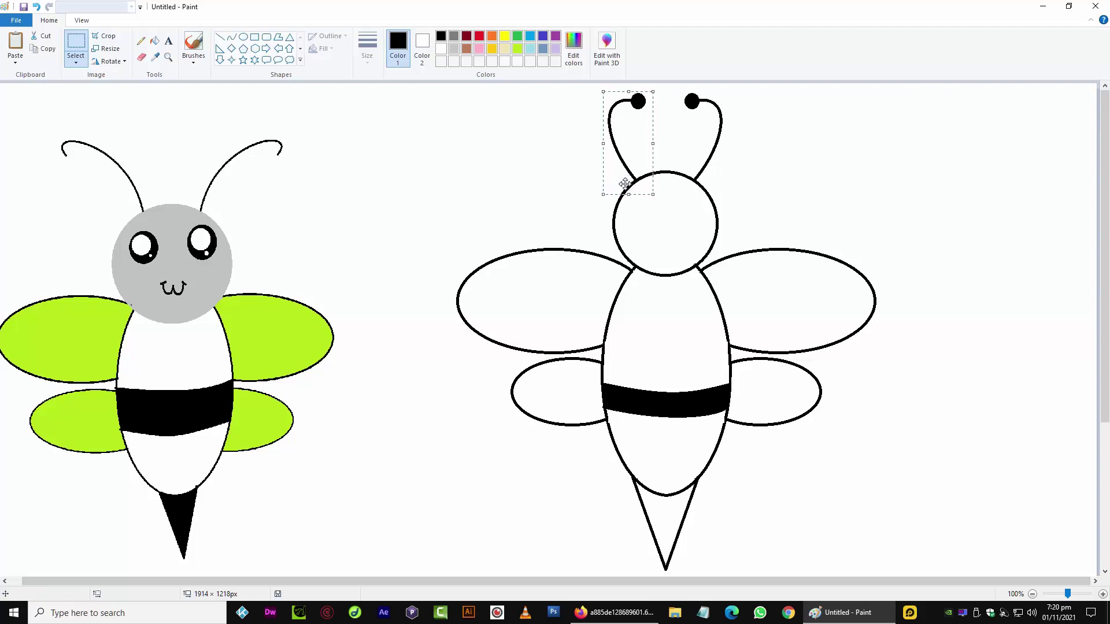
{"action": "left_click", "coordinate": [525, 156]}
- Draw a circle about 46 × 45 px in the head's upper left as an eye and fill it with black
{"action": "left_click", "coordinate": [243, 37]}
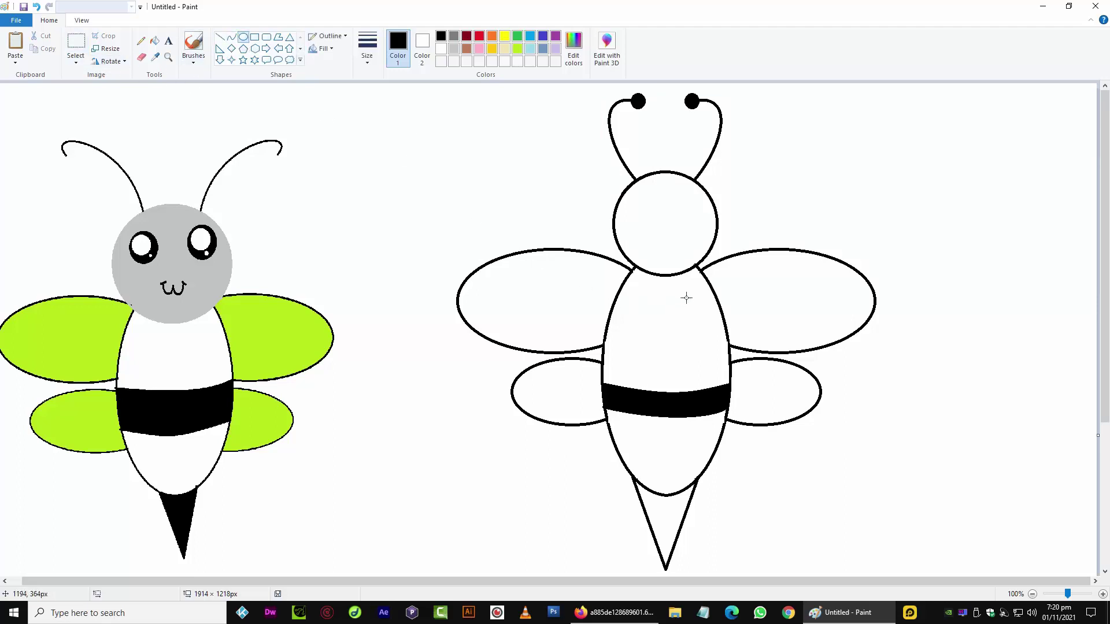
{"action": "left_click_drag", "start_coordinate": [634, 193], "coordinate": [665, 225]}
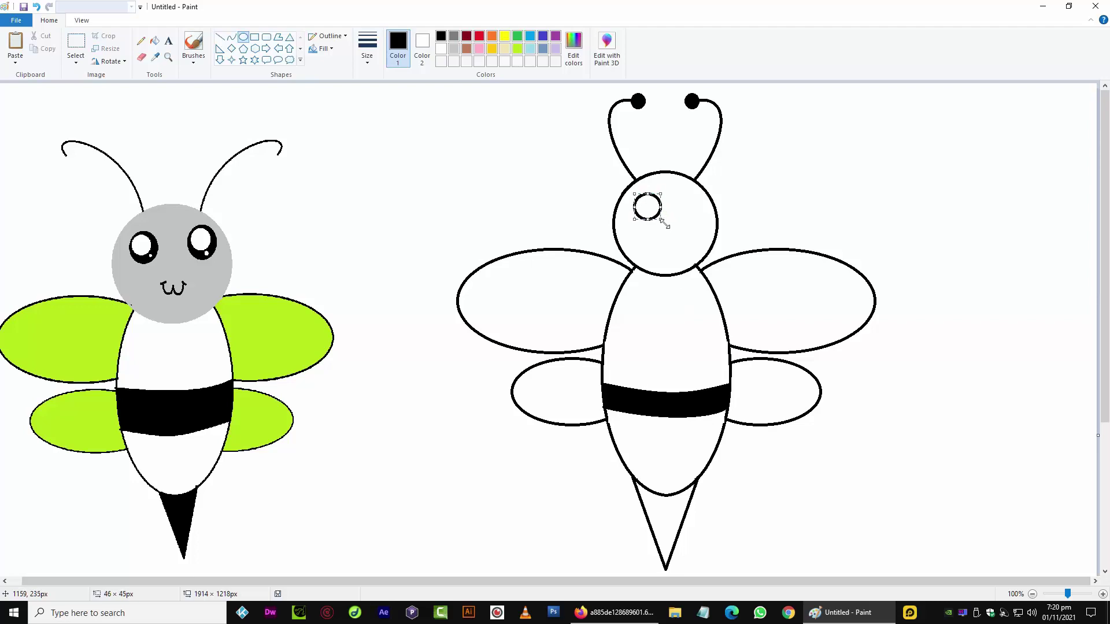
{"action": "key", "text": "Up"}
{"action": "key", "text": "Up"}
{"action": "key", "text": "Up"}
{"action": "key", "text": "Up"}
{"action": "key", "text": "Up"}
{"action": "key", "text": "Up"}
{"action": "key", "text": "Right"}
{"action": "key", "text": "Right"}
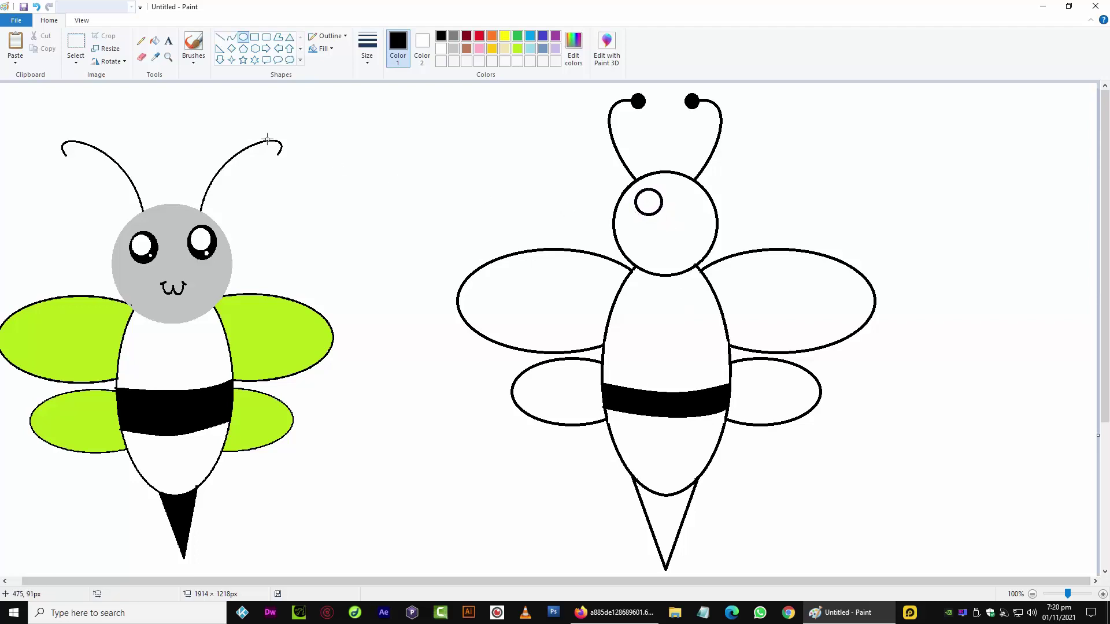
{"action": "left_click", "coordinate": [154, 41]}
{"action": "left_click", "coordinate": [651, 205]}
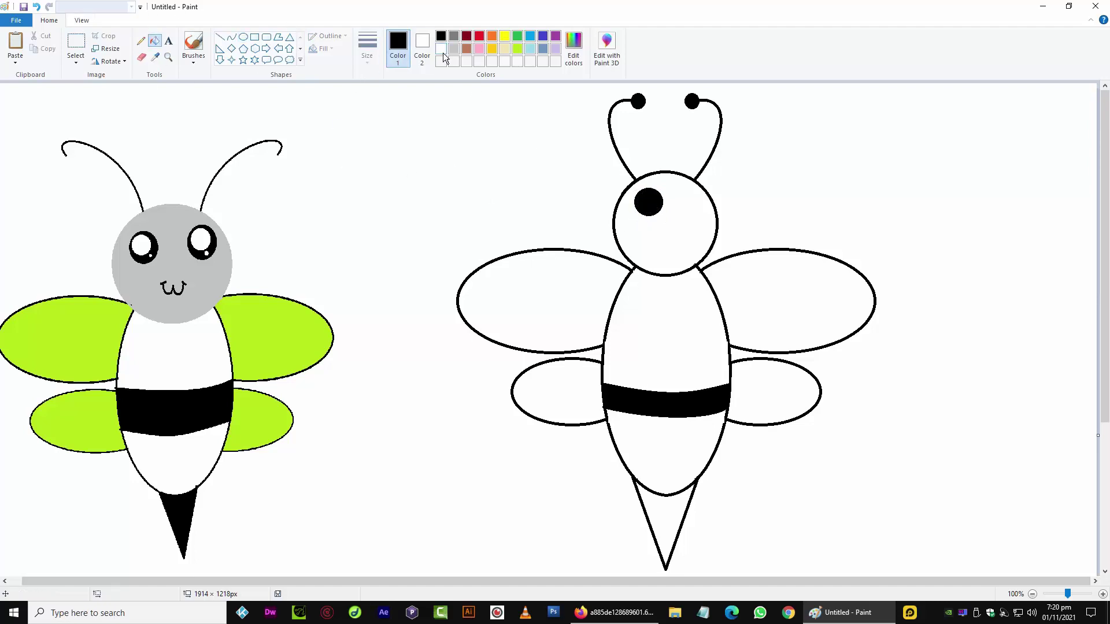
- Draw a white circle about 31 × 33 px inside the black eye and fill it with white
{"action": "left_click", "coordinate": [244, 37]}
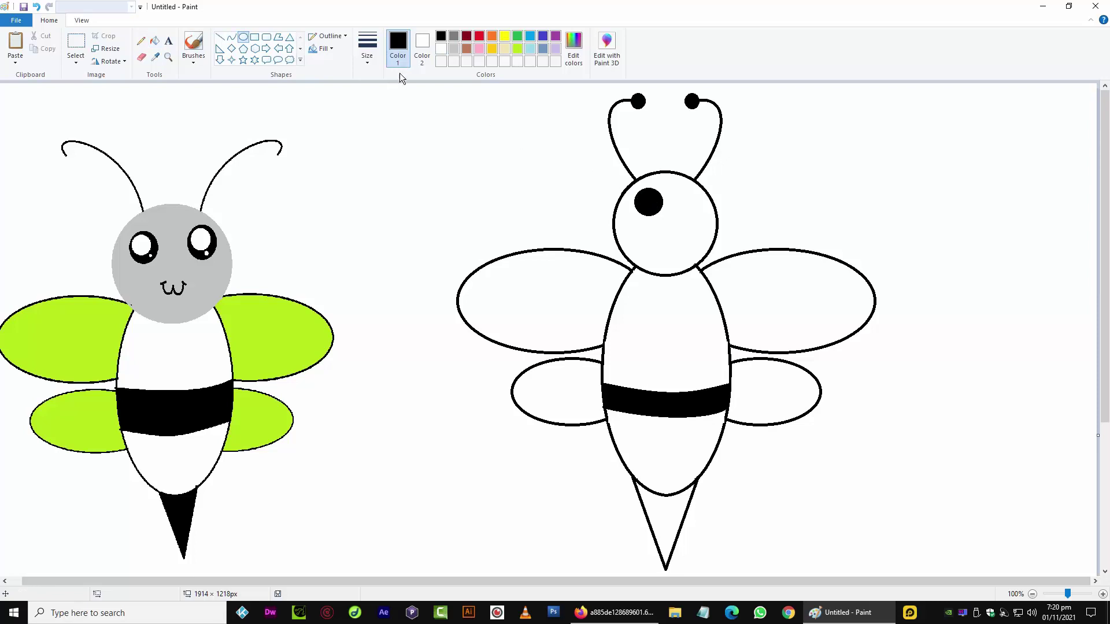
{"action": "left_click", "coordinate": [441, 48]}
{"action": "left_click_drag", "start_coordinate": [648, 199], "coordinate": [661, 211]}
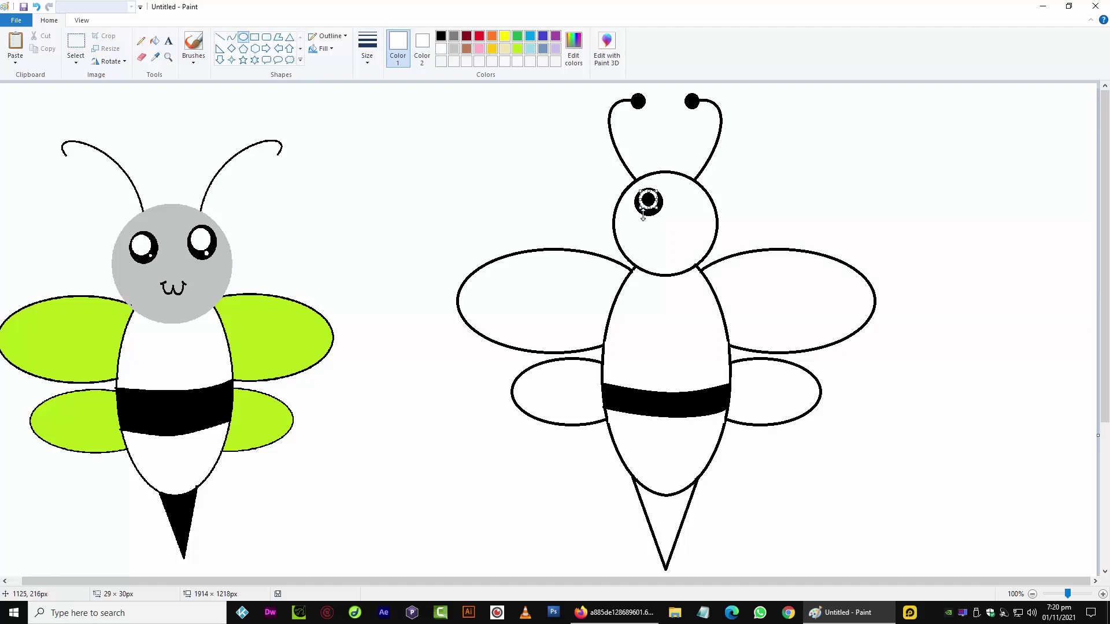
{"action": "left_click_drag", "start_coordinate": [640, 212], "coordinate": [640, 214]}
{"action": "left_click", "coordinate": [155, 41]}
{"action": "left_click", "coordinate": [651, 202]}
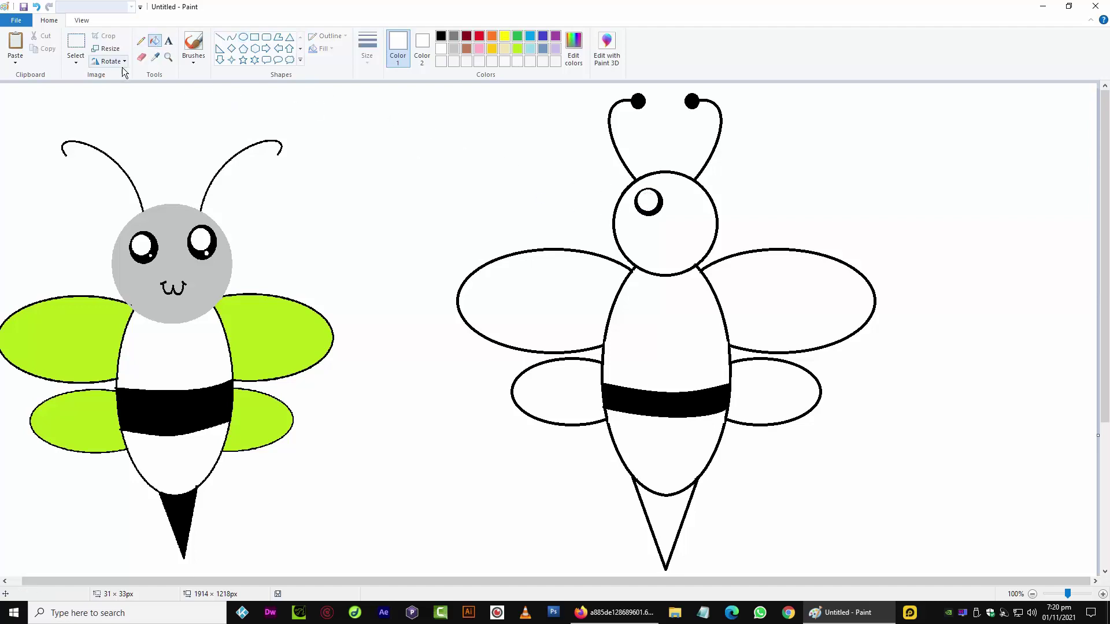
- Copy the finished eye and place the duplicate on the right side of the head
{"action": "left_click", "coordinate": [75, 41]}
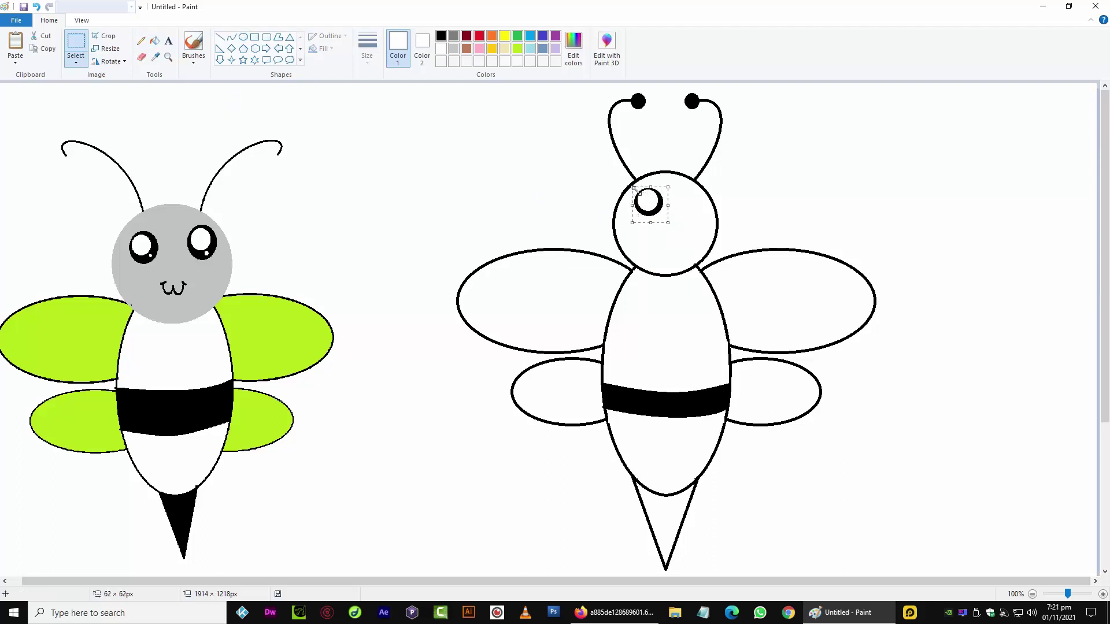
{"action": "key", "text": "ctrl+v"}
{"action": "left_click_drag", "start_coordinate": [22, 105], "coordinate": [693, 211]}
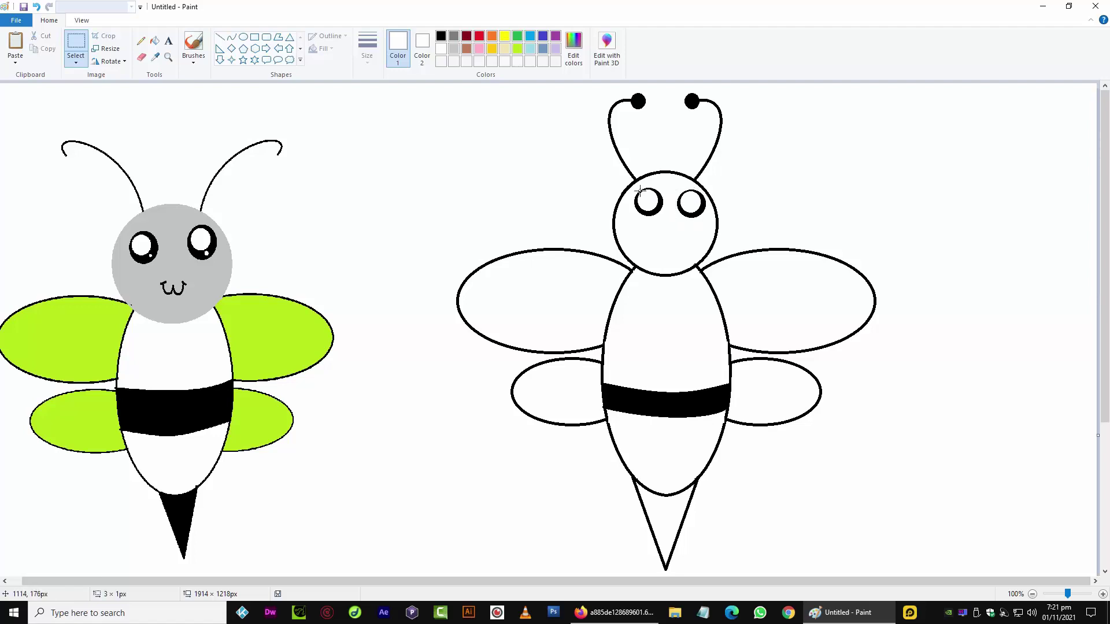
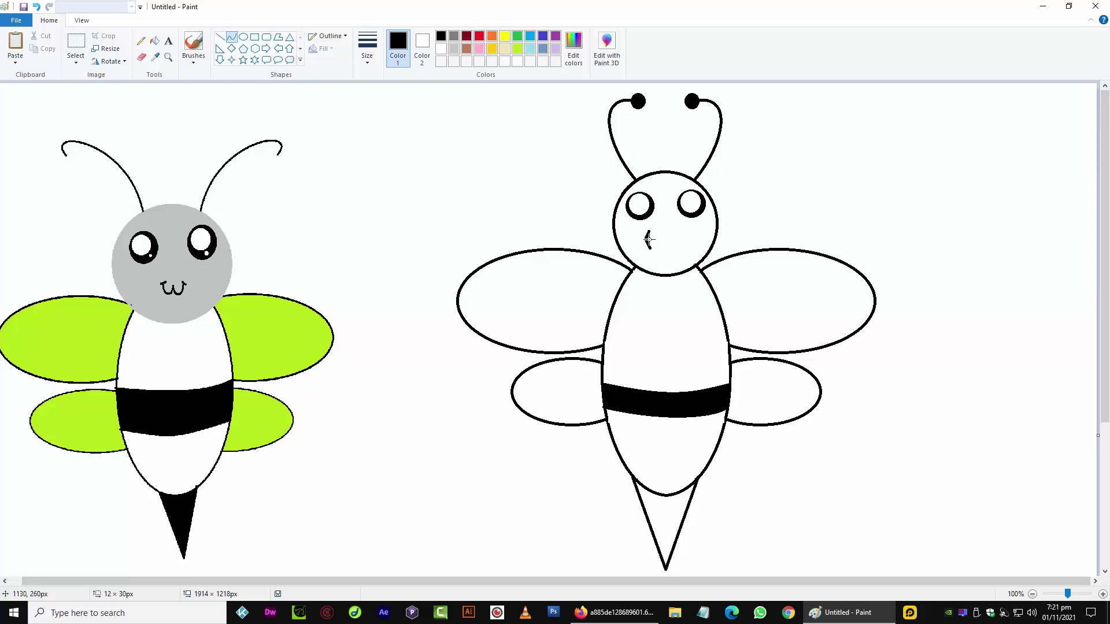
{"action": "left_click", "coordinate": [650, 250]}
{"action": "left_click_drag", "start_coordinate": [655, 253], "coordinate": [665, 253]}
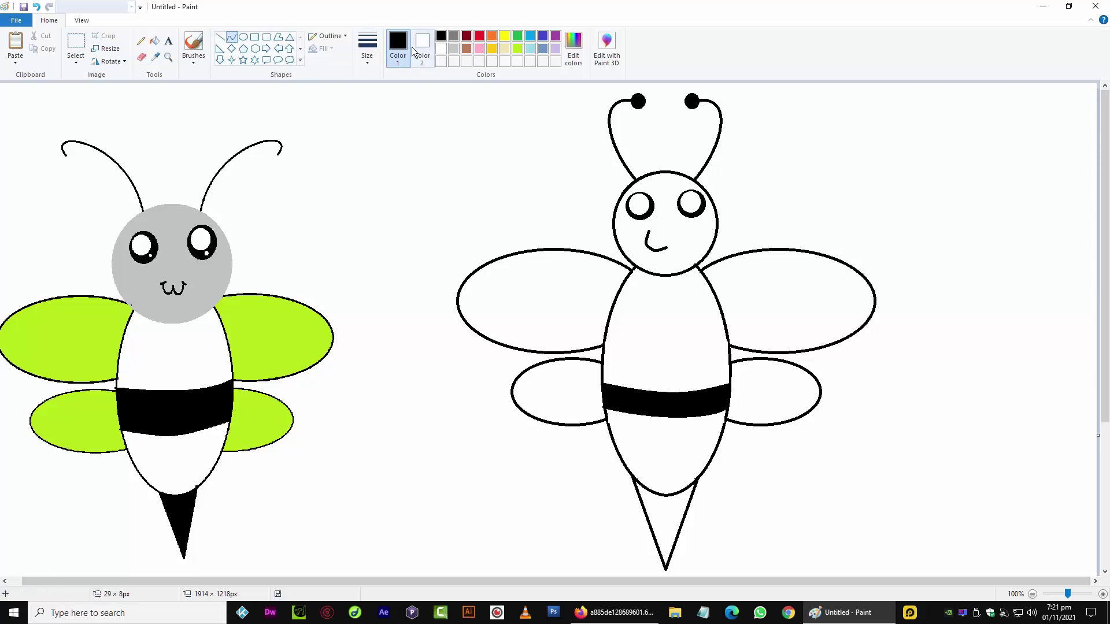
{"action": "left_click", "coordinate": [141, 57]}
{"action": "left_click_drag", "start_coordinate": [677, 248], "coordinate": [663, 251]}
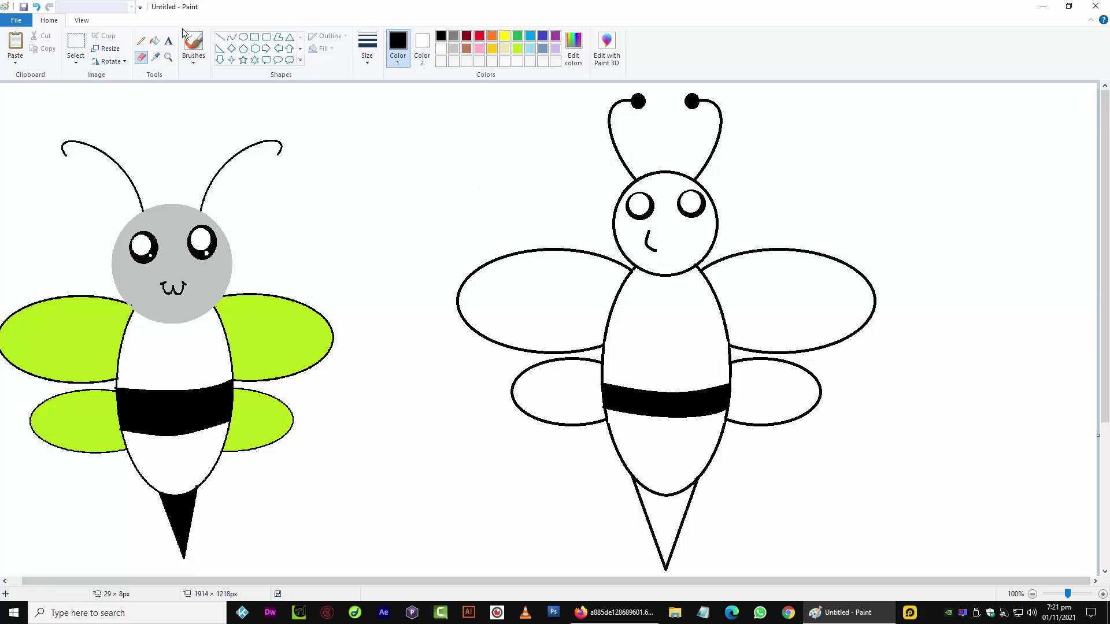
{"action": "left_click", "coordinate": [232, 36]}
{"action": "mouse_move", "coordinate": [662, 255]}
{"action": "left_mouse_down"}
{"action": "mouse_move", "coordinate": [667, 236]}
{"action": "mouse_move", "coordinate": [663, 249]}
{"action": "left_mouse_up"}
{"action": "left_click", "coordinate": [76, 41]}
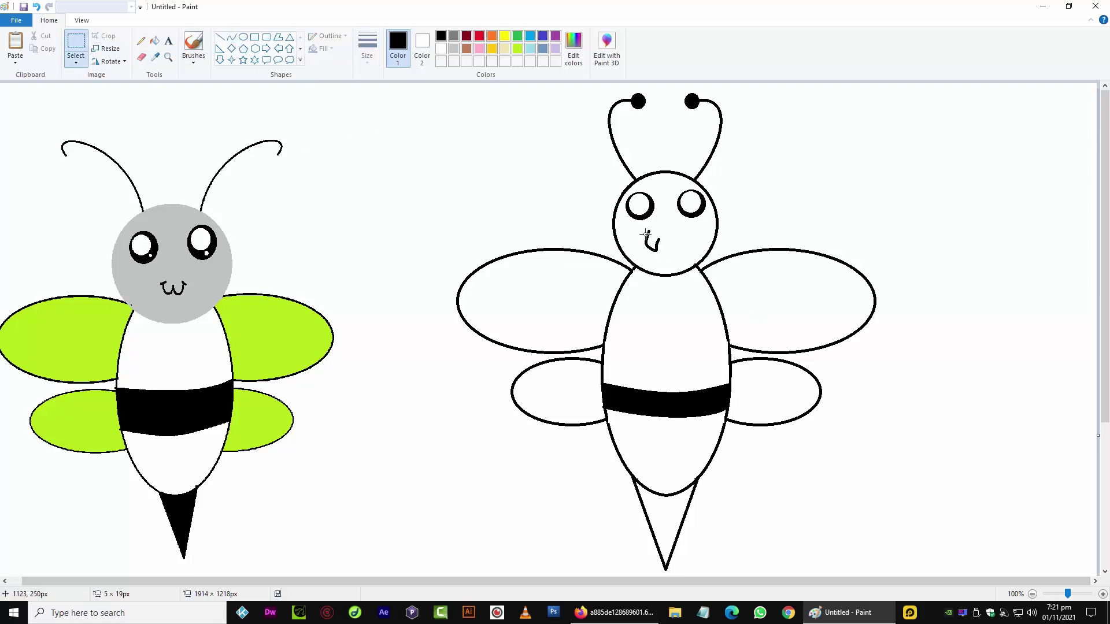
{"action": "left_click_drag", "start_coordinate": [645, 233], "coordinate": [665, 255]}
{"action": "key", "text": "Delete"}
- Draw a shallow smiling mouth curve below the eyes with a short vertical line at its middle
{"action": "left_click", "coordinate": [231, 36]}
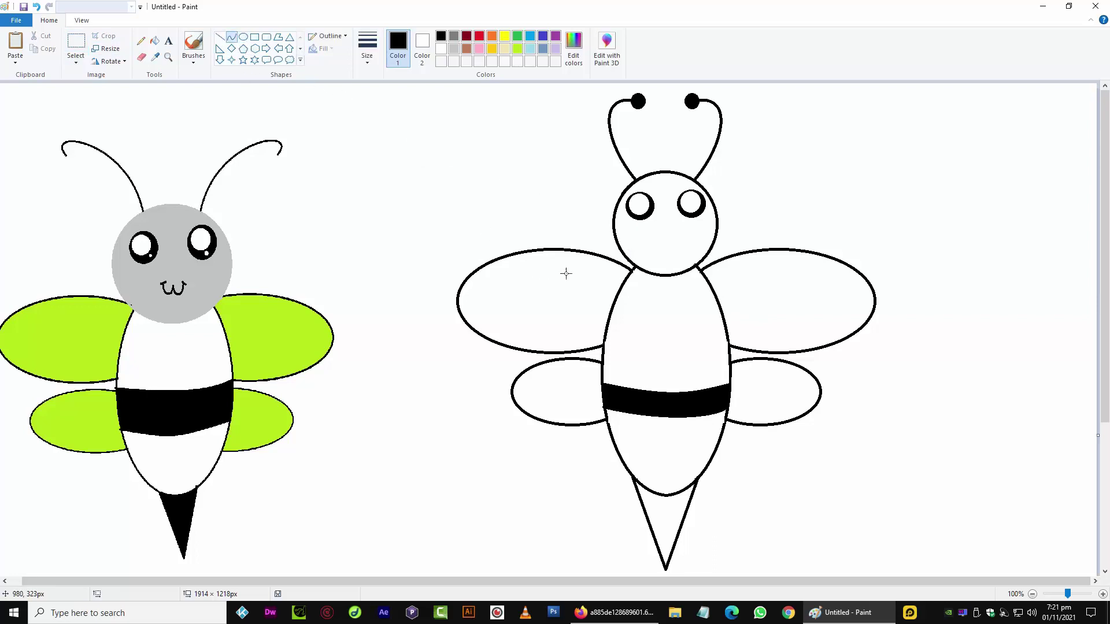
{"action": "mouse_move", "coordinate": [650, 249]}
{"action": "left_mouse_down"}
{"action": "mouse_move", "coordinate": [684, 257]}
{"action": "mouse_move", "coordinate": [673, 254]}
{"action": "left_mouse_up"}
{"action": "left_click", "coordinate": [559, 169]}
{"action": "left_click", "coordinate": [220, 37]}
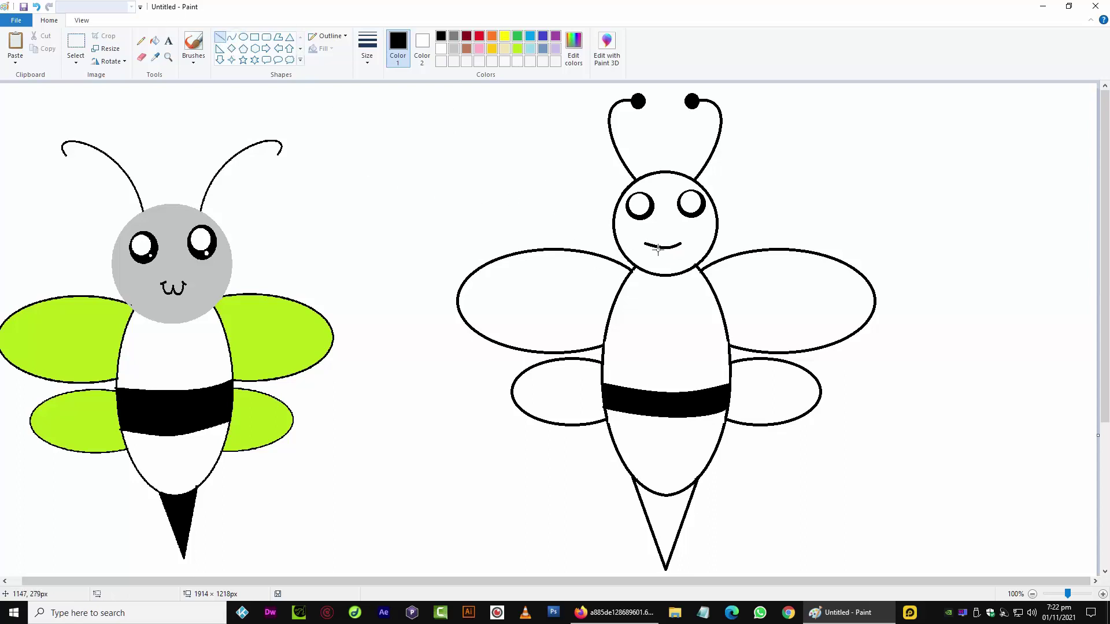
{"action": "left_click_drag", "start_coordinate": [664, 241], "coordinate": [663, 248]}
{"action": "left_click", "coordinate": [76, 41]}
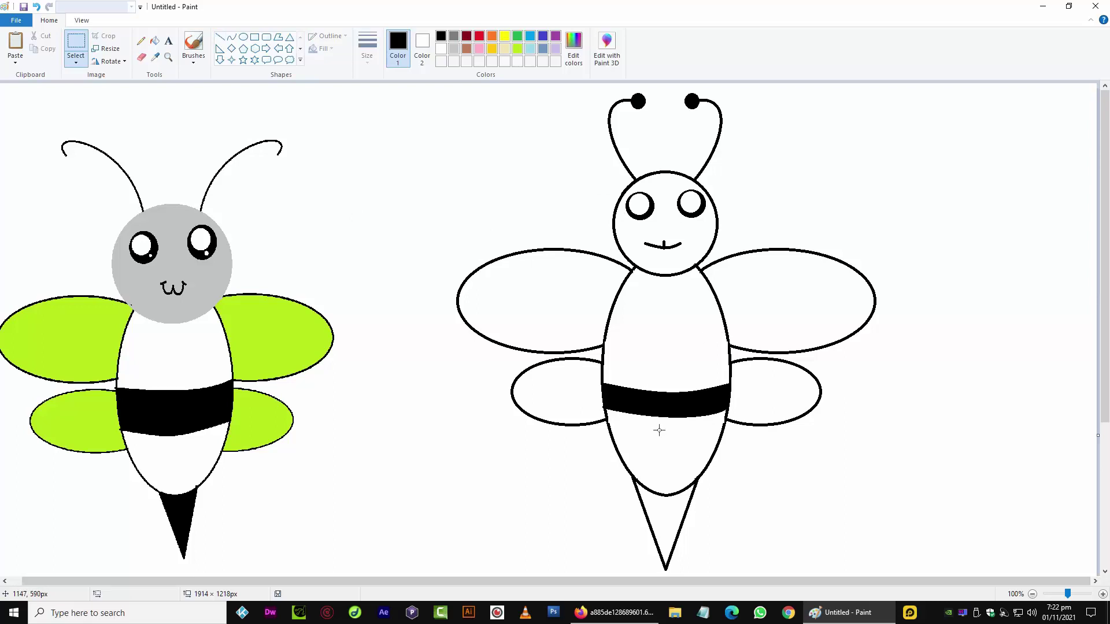
- Fill all four wings with lime green
{"action": "left_click", "coordinate": [154, 40]}
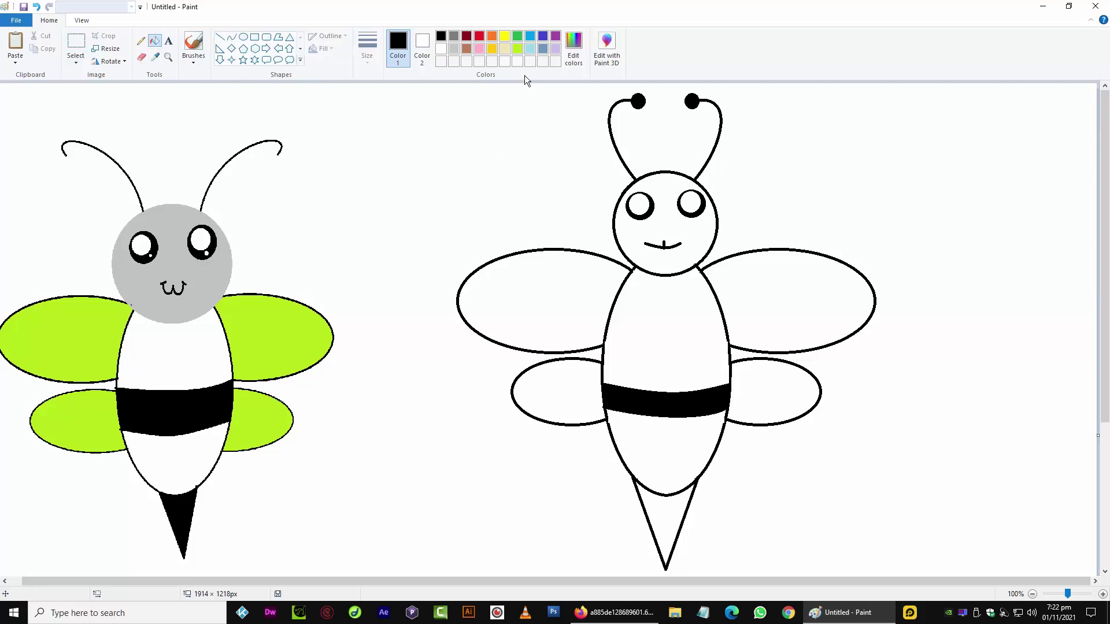
{"action": "left_click", "coordinate": [518, 49]}
{"action": "left_click", "coordinate": [844, 314]}
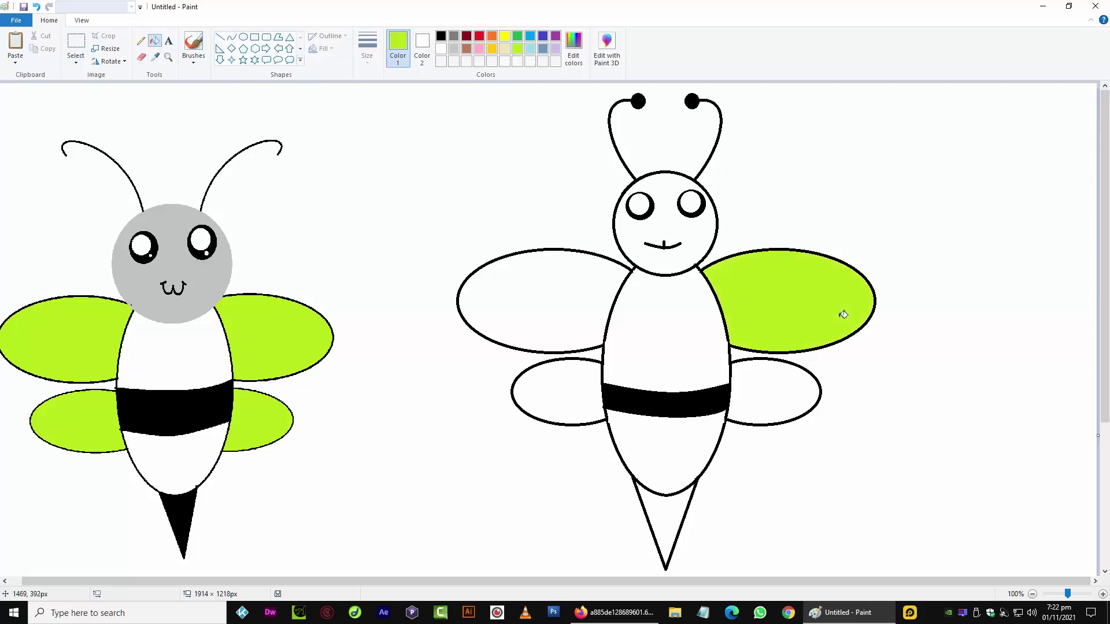
{"action": "left_click", "coordinate": [587, 291]}
{"action": "left_click", "coordinate": [570, 385]}
{"action": "left_click", "coordinate": [751, 402]}
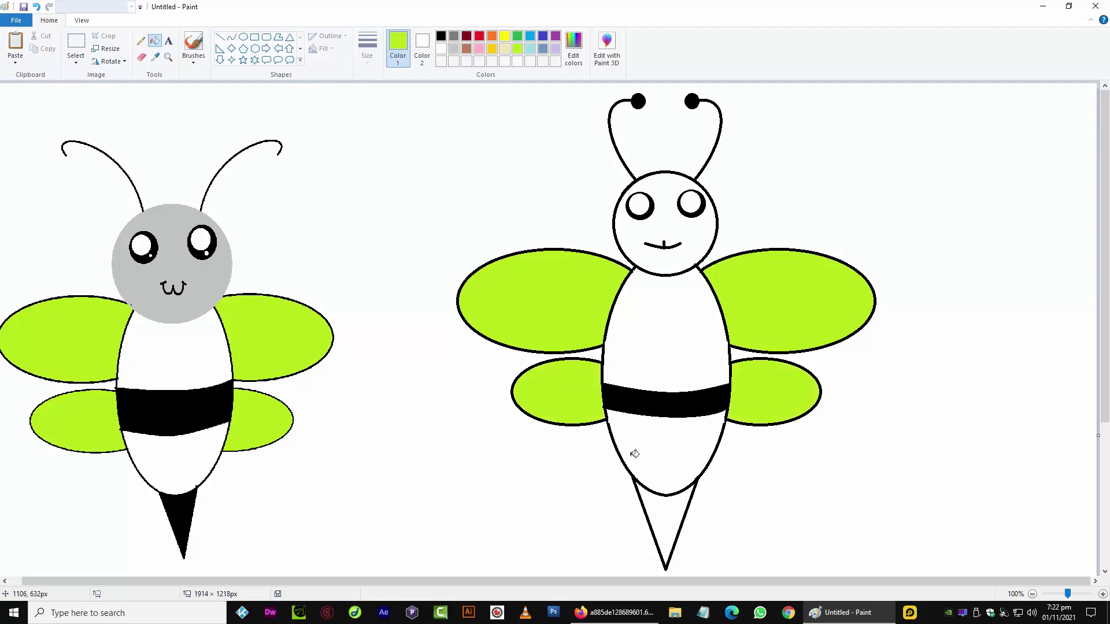
- Fill the stinger with black and the head with light gray
{"action": "left_click", "coordinate": [441, 37]}
{"action": "left_click", "coordinate": [666, 512]}
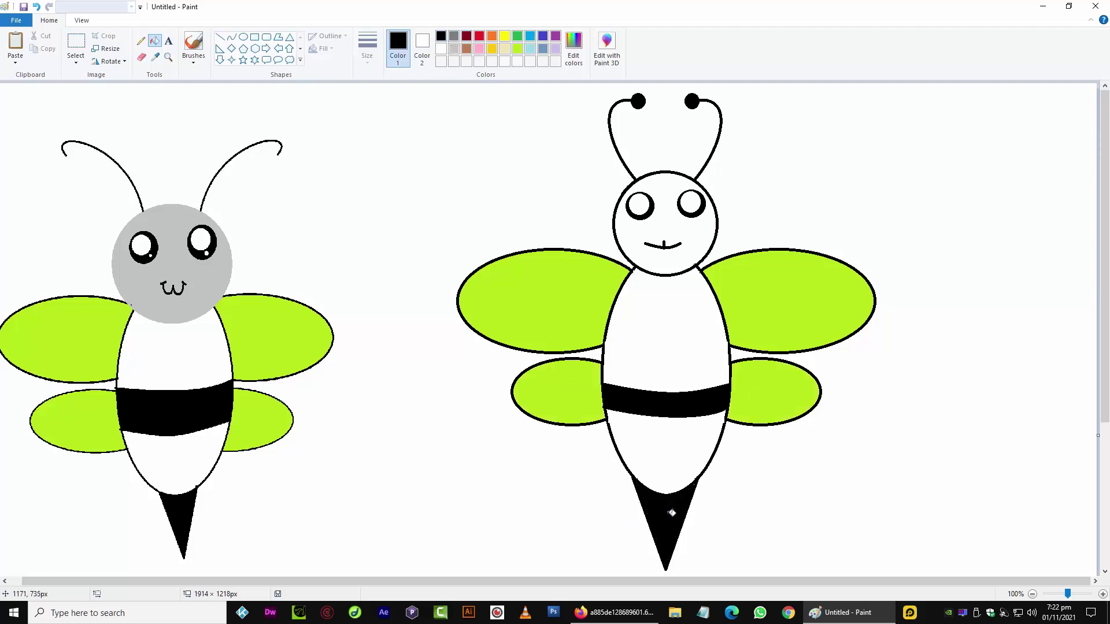
{"action": "left_click", "coordinate": [454, 48]}
{"action": "left_click", "coordinate": [668, 229]}
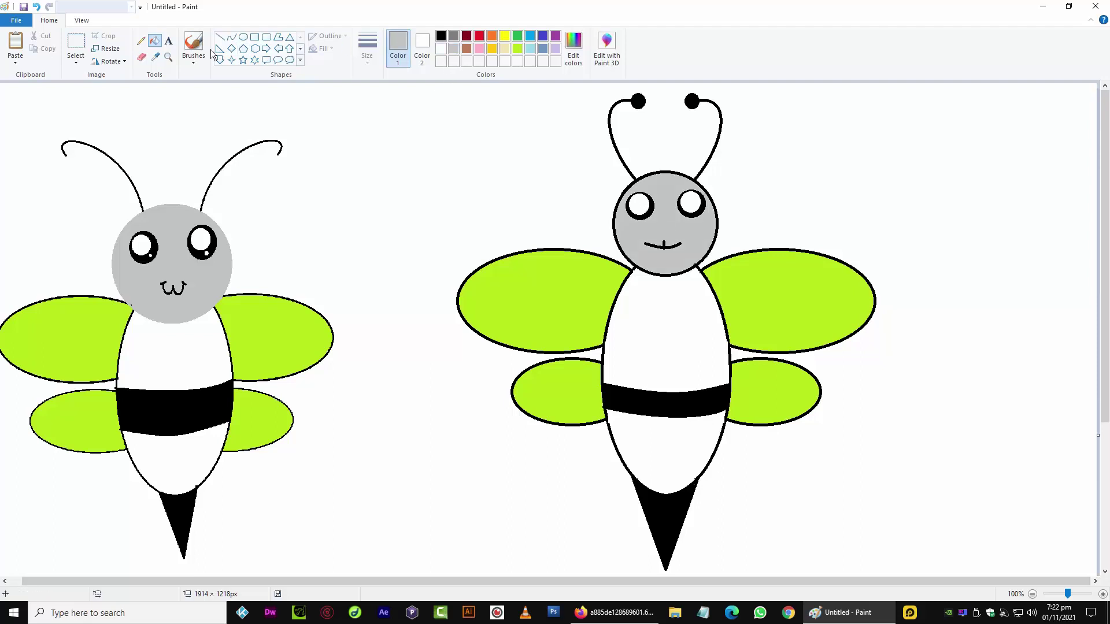
- Draw a small white oval highlight about 5 × 4 px on the lower-right black rim of the new bee's right eye
{"action": "left_click", "coordinate": [243, 37]}
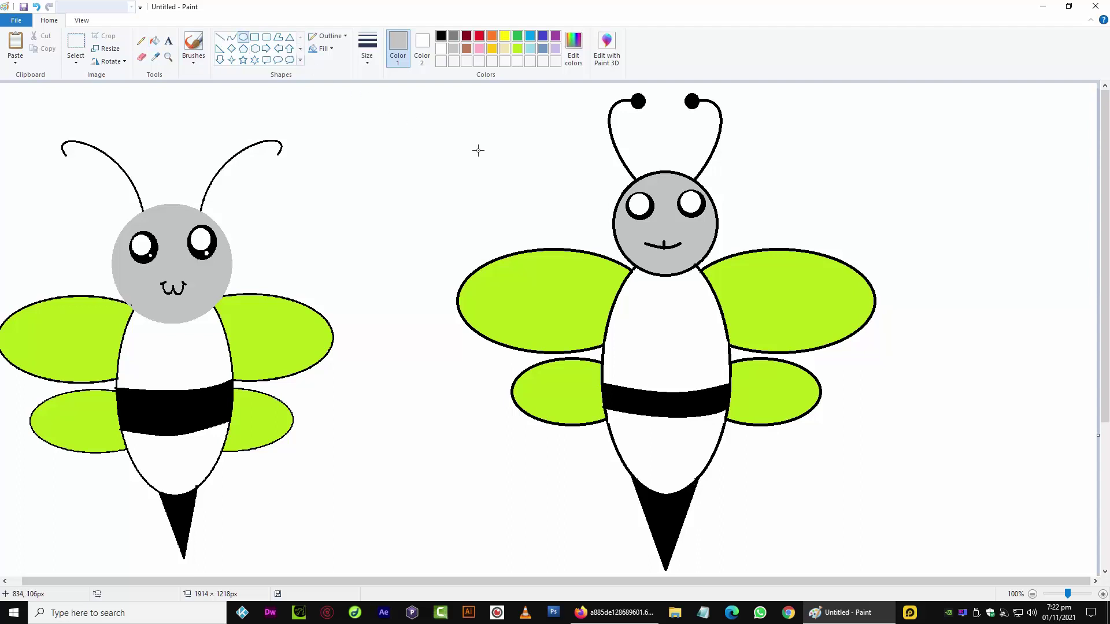
{"action": "scroll", "coordinate": [478, 151], "scroll_direction": "up", "scroll_amount": 1}
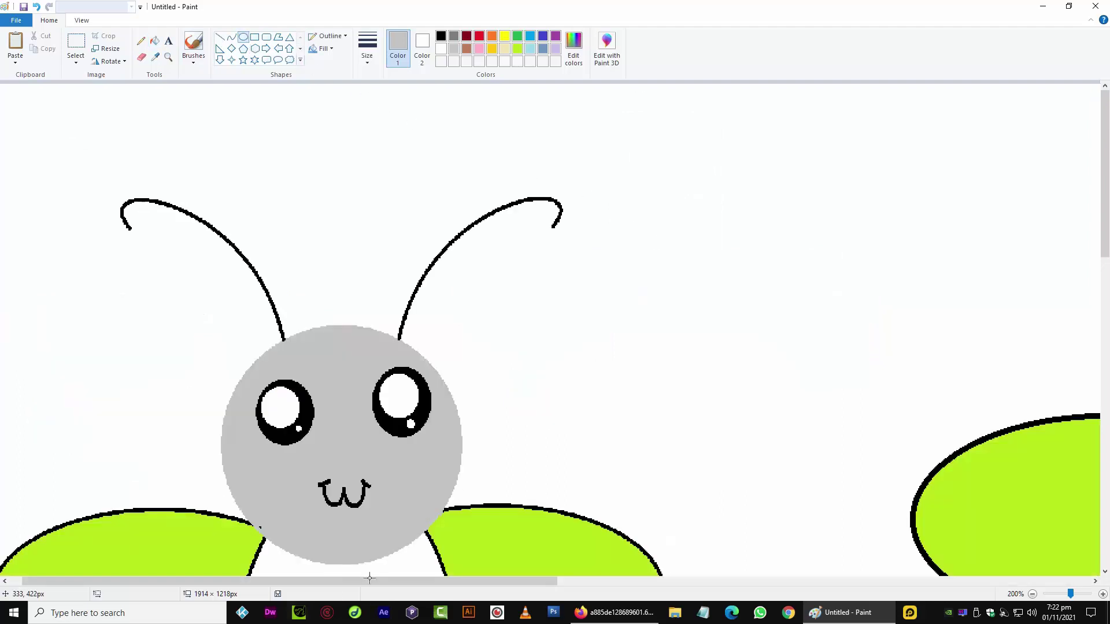
{"action": "left_click_drag", "start_coordinate": [370, 582], "coordinate": [687, 579]}
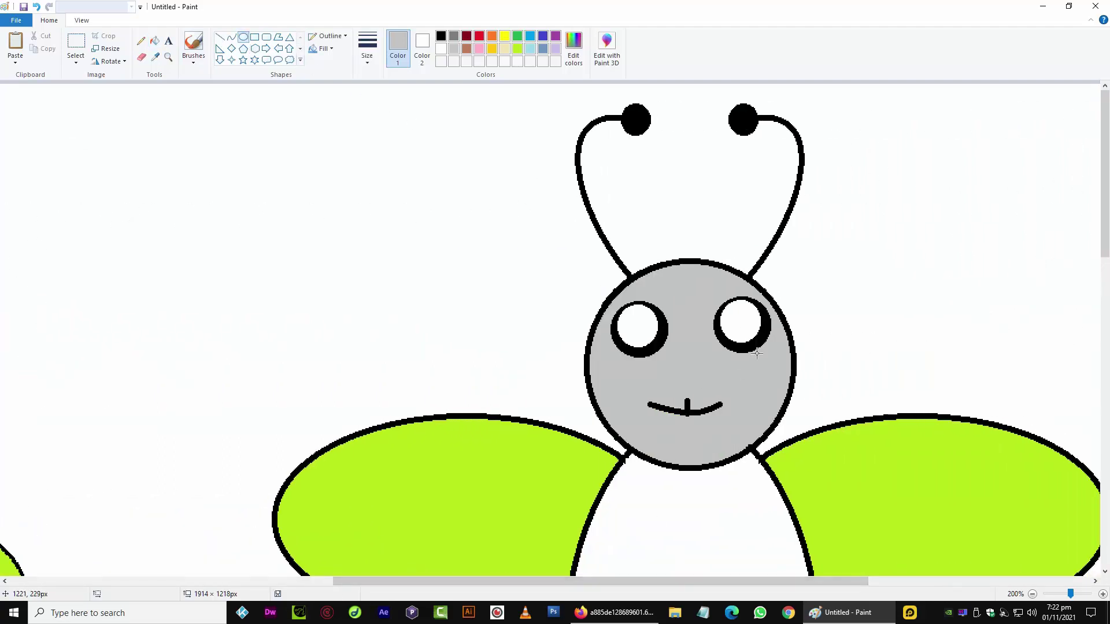
{"action": "left_click_drag", "start_coordinate": [758, 345], "coordinate": [754, 339]}
{"action": "scroll", "coordinate": [802, 289], "scroll_direction": "up", "scroll_amount": 1}
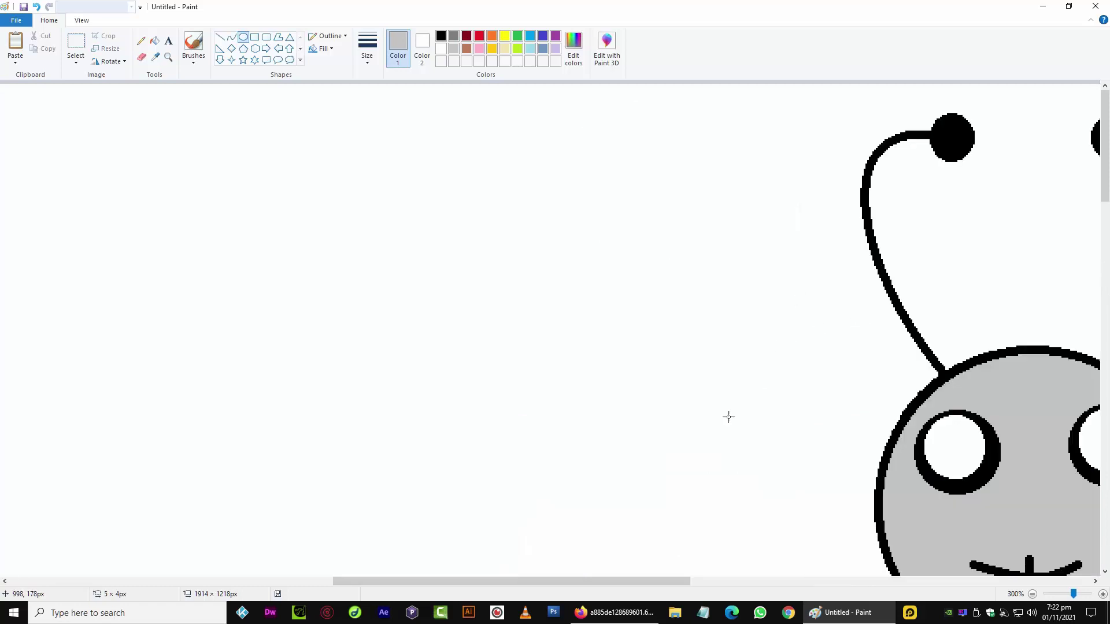
{"action": "left_click_drag", "start_coordinate": [446, 580], "coordinate": [603, 583]}
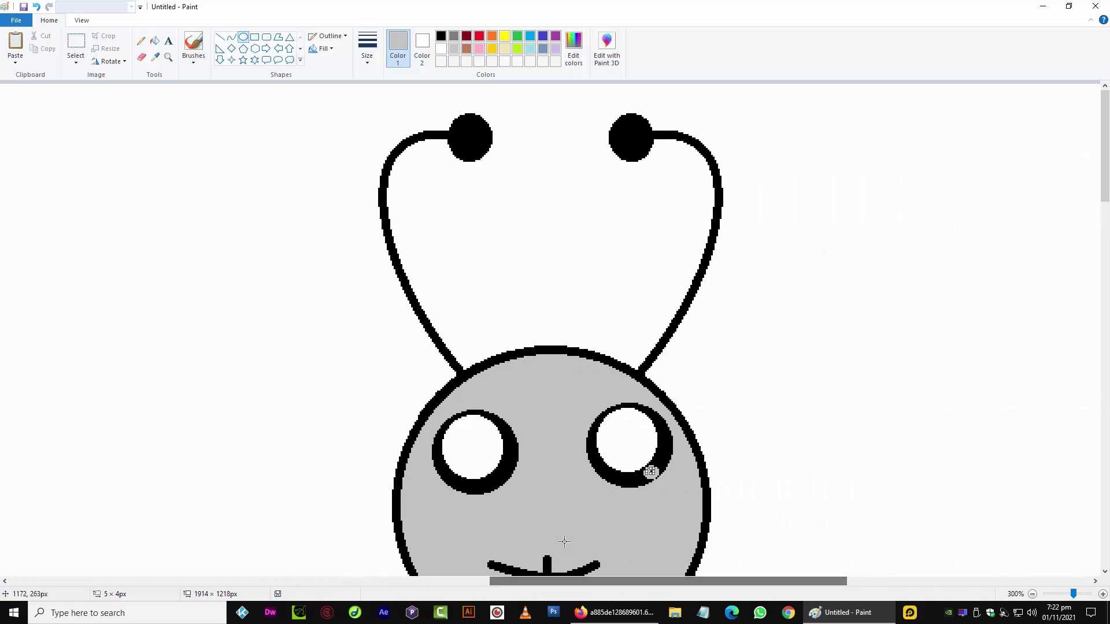
{"action": "left_click", "coordinate": [442, 59]}
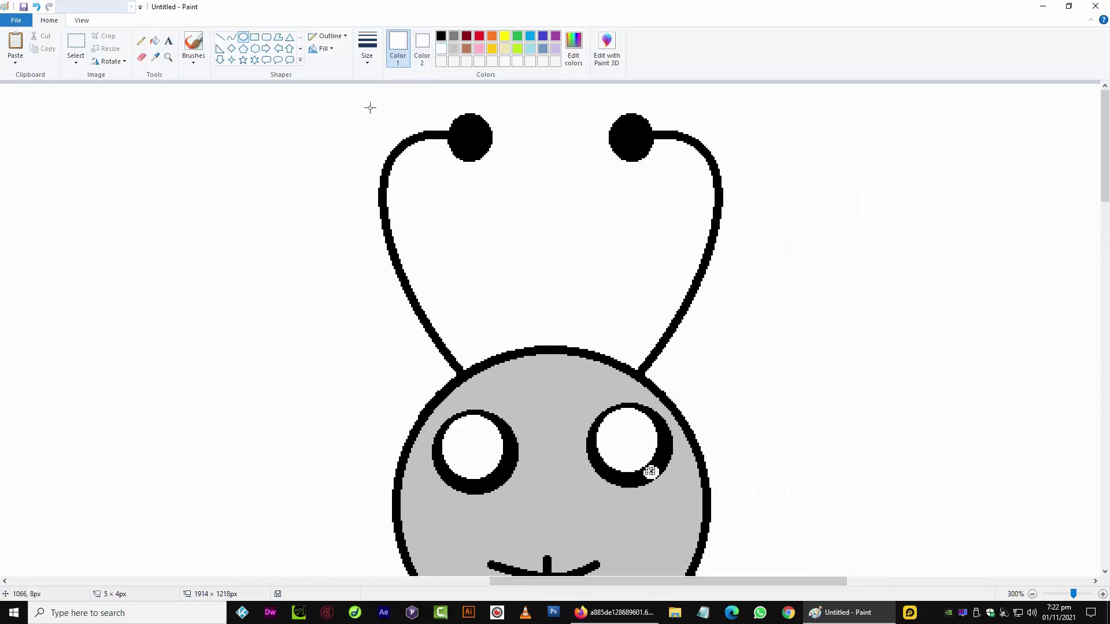
{"action": "left_click", "coordinate": [155, 41]}
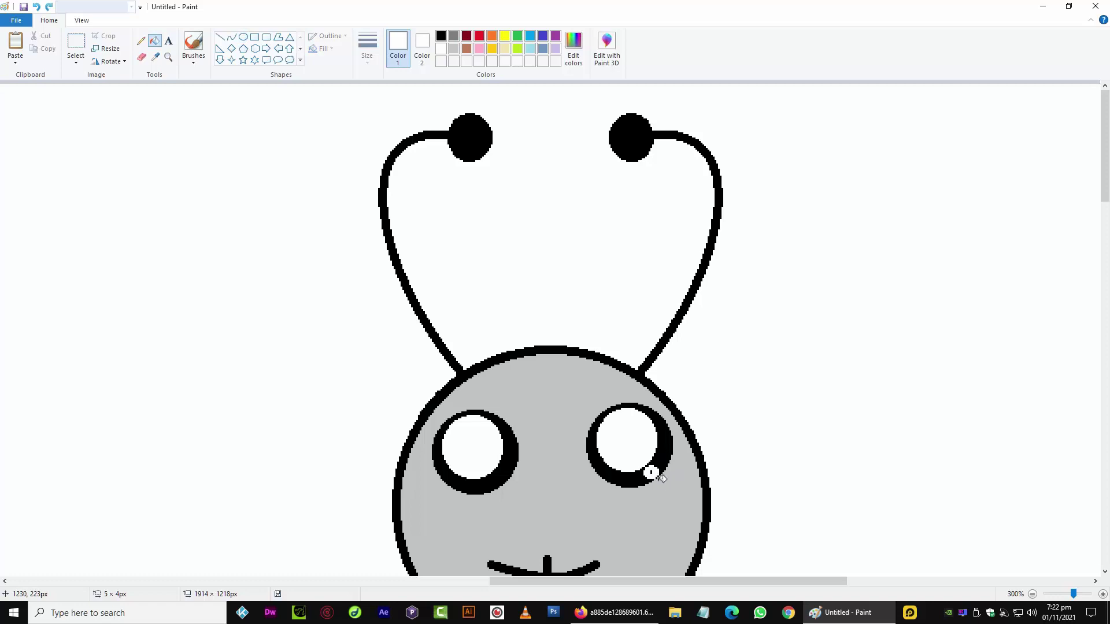
- Draw another tiny white oval over the right eye's highlight and fill its dark centre with white
{"action": "left_click", "coordinate": [244, 37]}
{"action": "left_click_drag", "start_coordinate": [643, 466], "coordinate": [655, 478]}
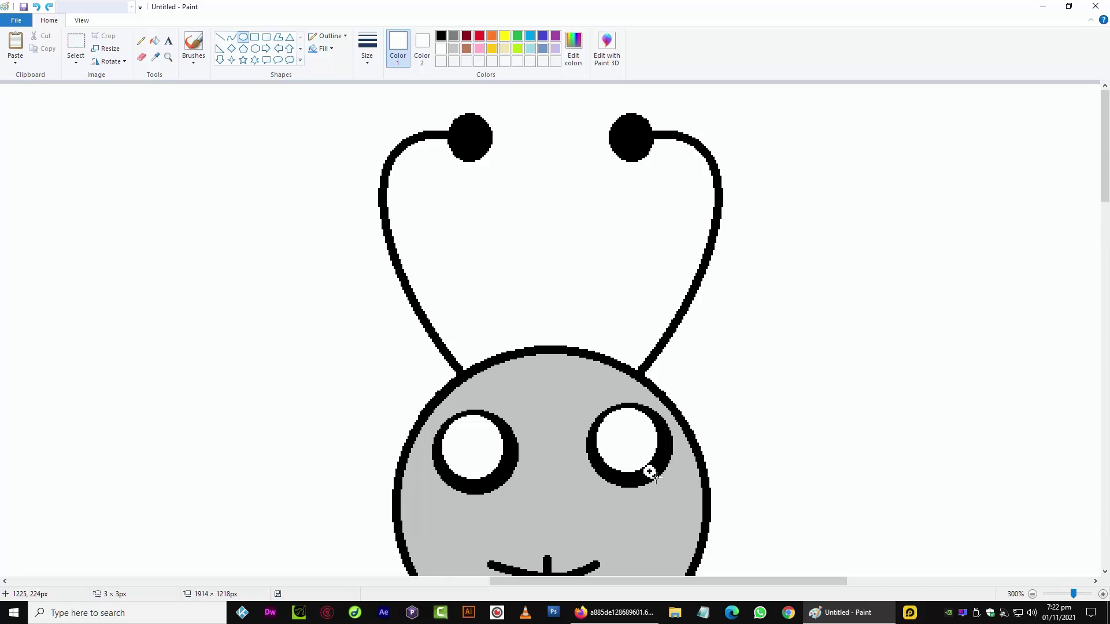
{"action": "key", "text": "Down"}
{"action": "key", "text": "Down"}
{"action": "key", "text": "Down"}
{"action": "key", "text": "Down"}
{"action": "left_click", "coordinate": [154, 40]}
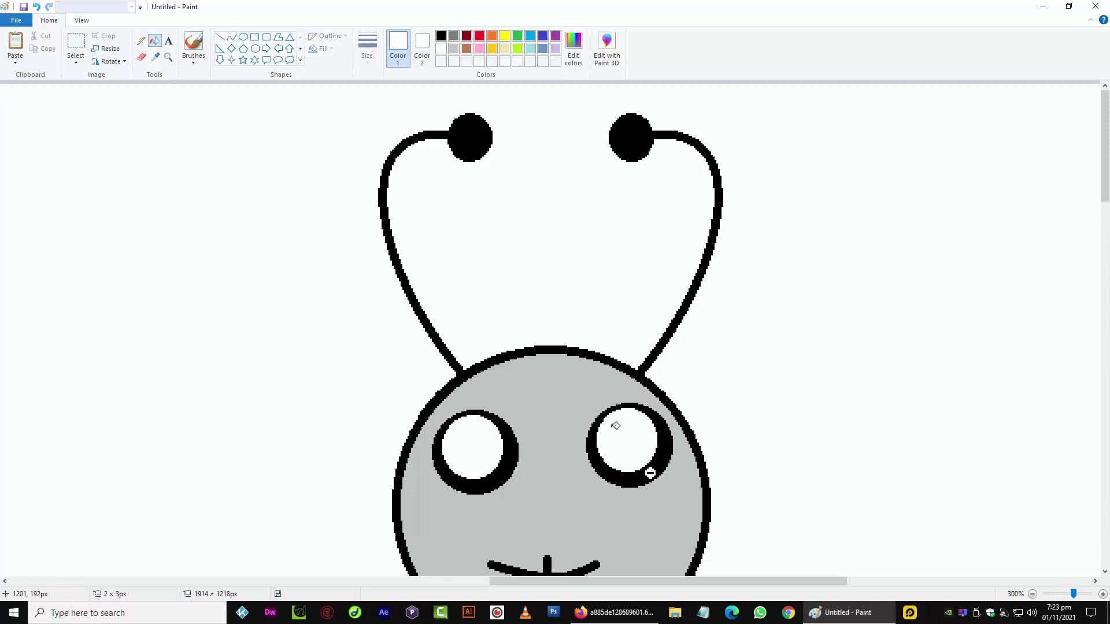
{"action": "left_click", "coordinate": [652, 475]}
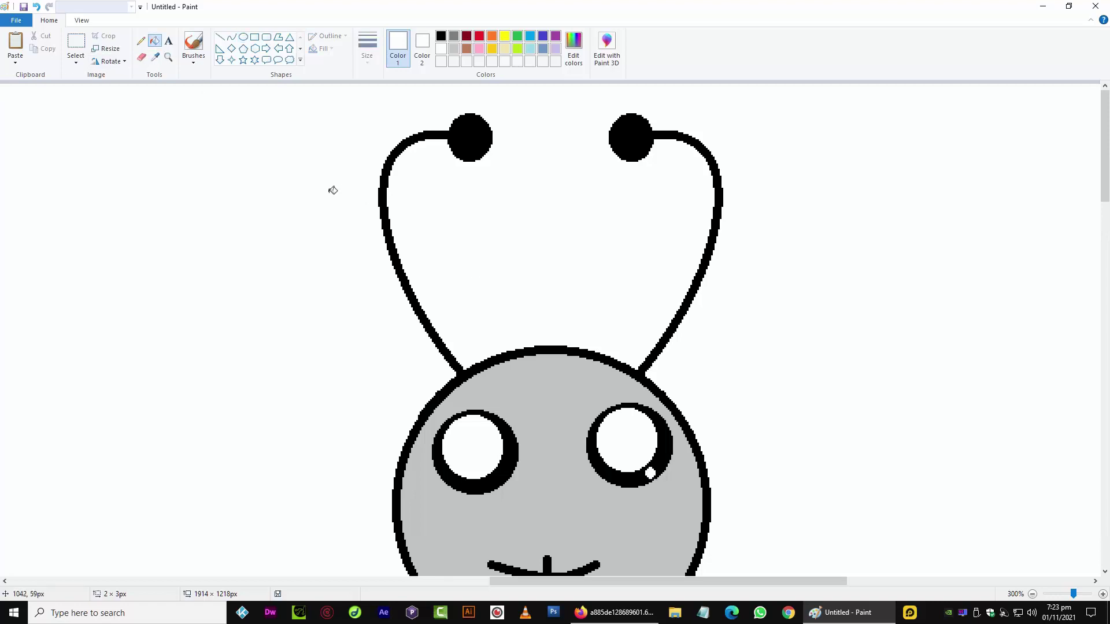
- Add a matching tiny white oval highlight on the lower black rim of the new bee's left eye
{"action": "left_click", "coordinate": [76, 46]}
{"action": "left_click", "coordinate": [243, 36]}
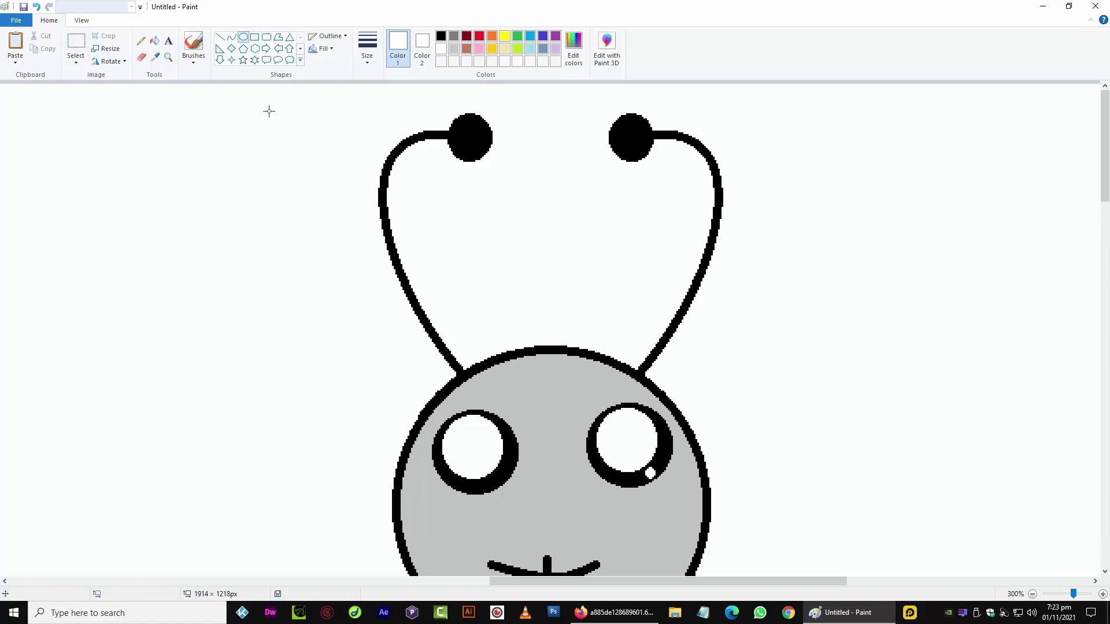
{"action": "left_click_drag", "start_coordinate": [473, 489], "coordinate": [470, 487]}
{"action": "left_click", "coordinate": [201, 97]}
{"action": "left_click", "coordinate": [154, 40]}
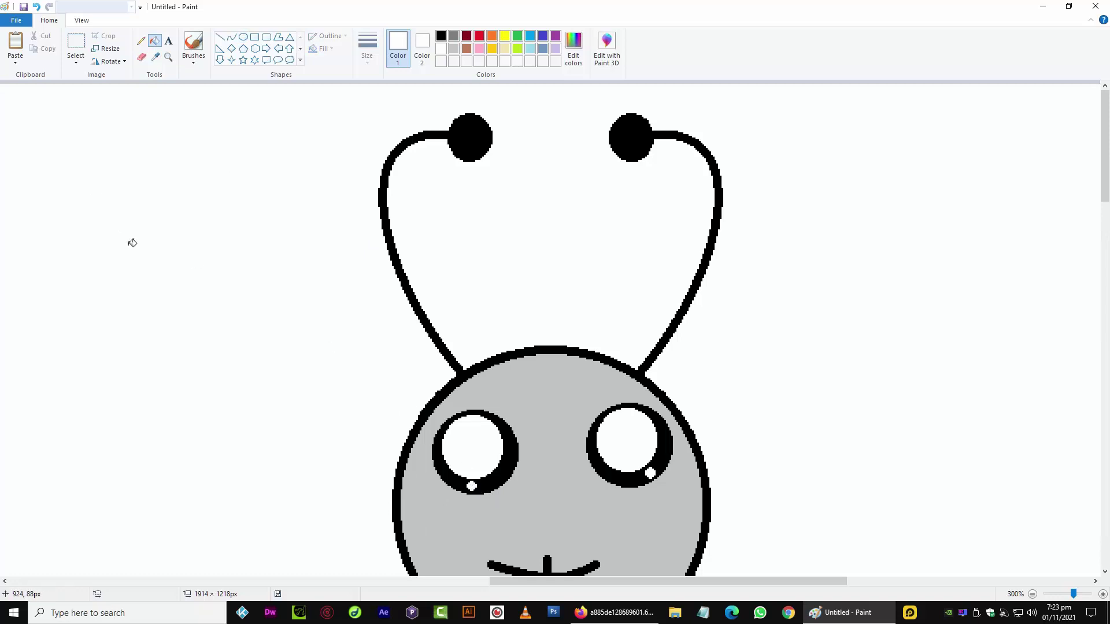
- Select the whole new bee and move it down on the canvas, level with the reference bee
{"action": "scroll", "coordinate": [132, 243], "scroll_direction": "down", "scroll_amount": 2}
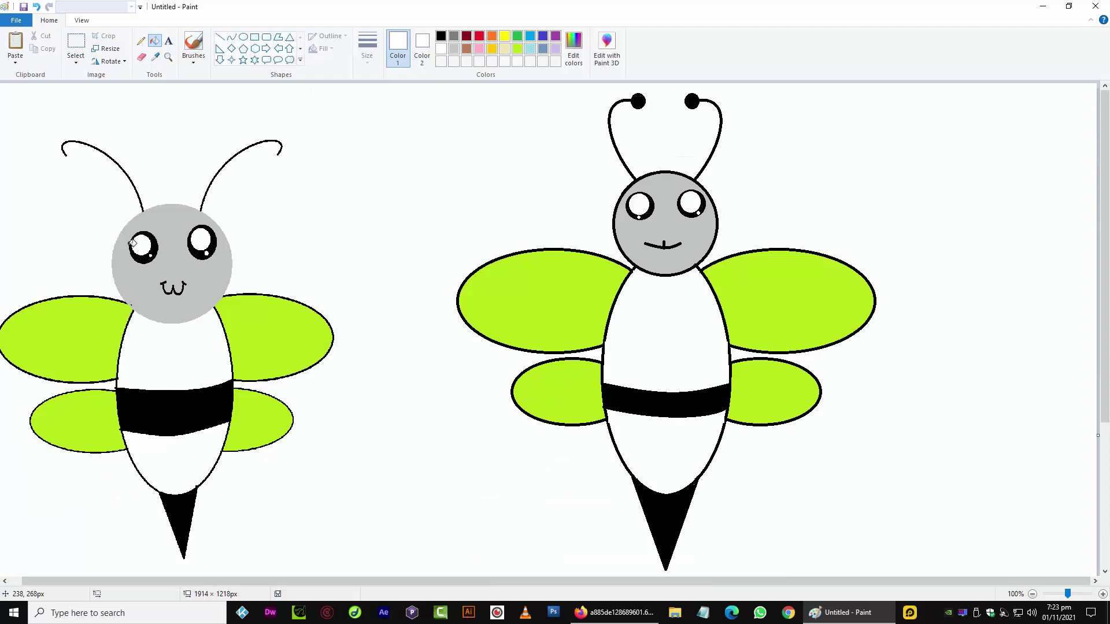
{"action": "scroll", "coordinate": [132, 243], "scroll_direction": "down", "scroll_amount": 1}
{"action": "scroll", "coordinate": [132, 242], "scroll_direction": "up", "scroll_amount": 1}
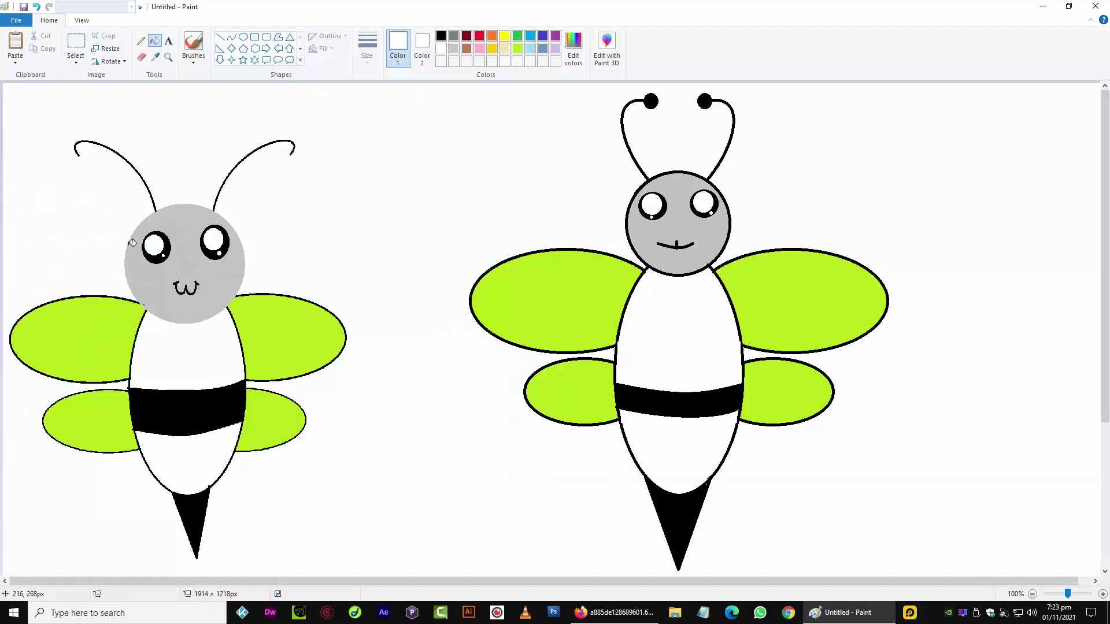
{"action": "scroll", "coordinate": [132, 242], "scroll_direction": "down", "scroll_amount": 1}
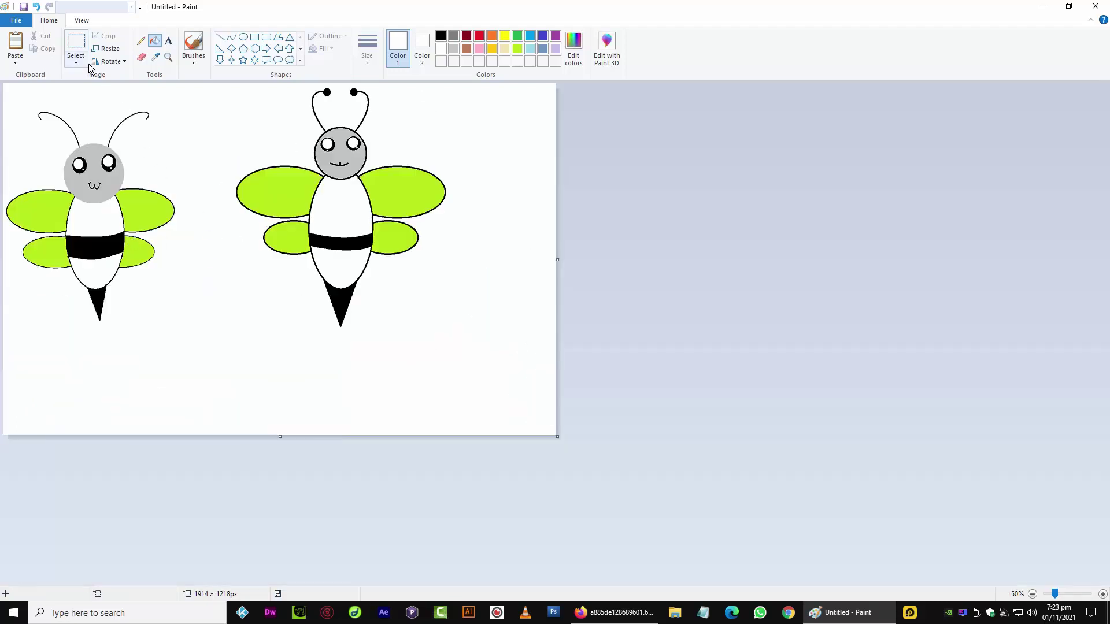
{"action": "left_click", "coordinate": [75, 43]}
{"action": "left_click_drag", "start_coordinate": [491, 373], "coordinate": [231, 84]}
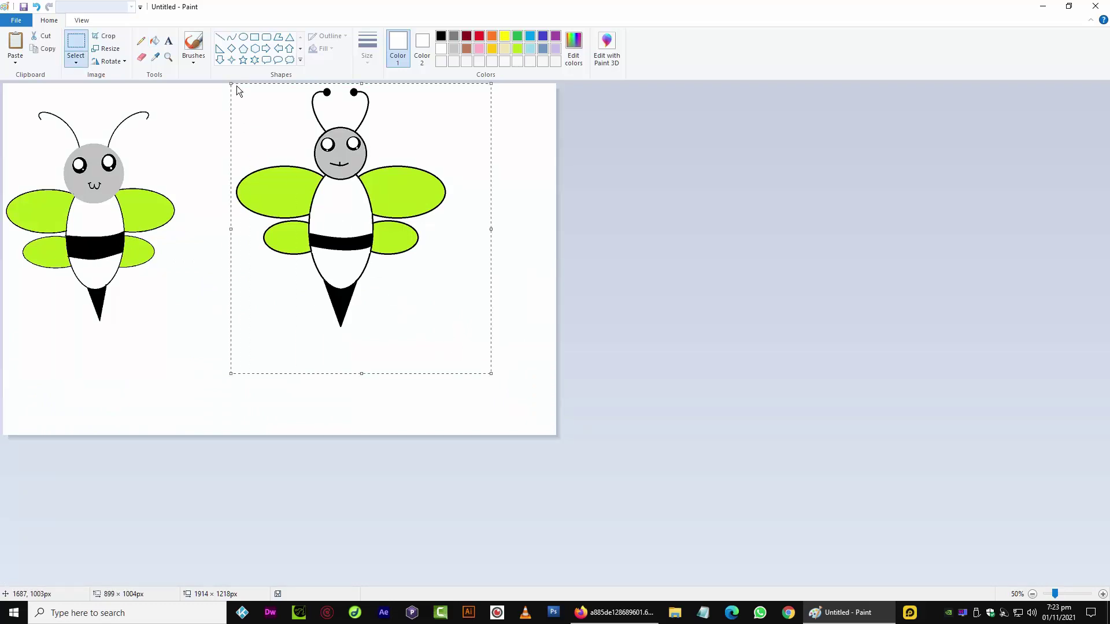
{"action": "left_click_drag", "start_coordinate": [319, 152], "coordinate": [322, 200]}
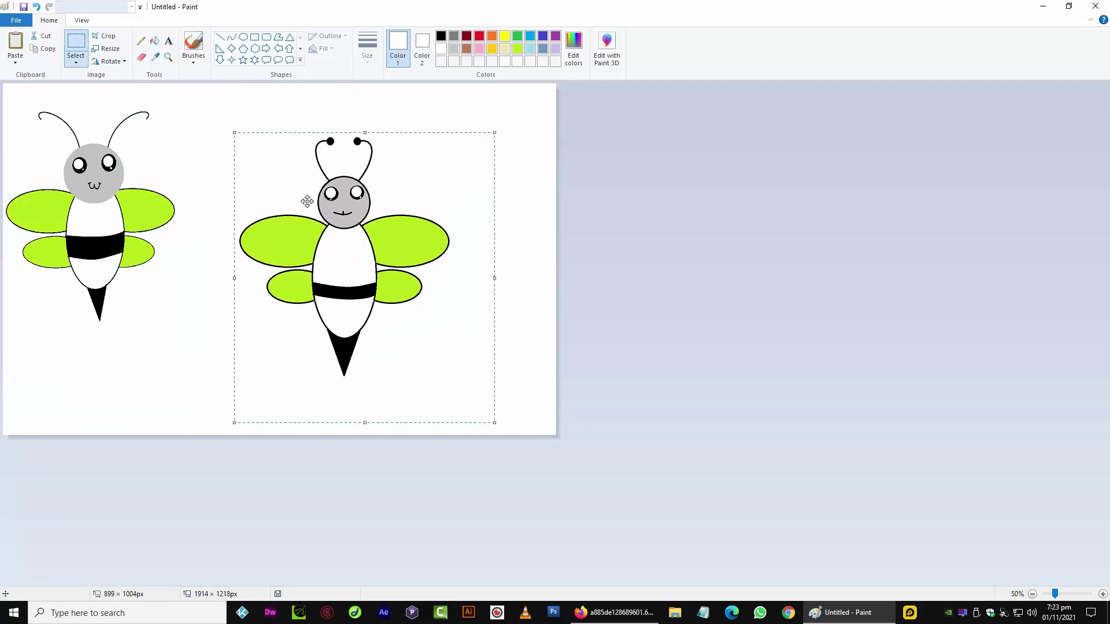
{"action": "left_click", "coordinate": [231, 202]}
- Switch to Firefox, close the bee reference image and look through the drawings in the Behance project editor
{"action": "left_click", "coordinate": [615, 612]}
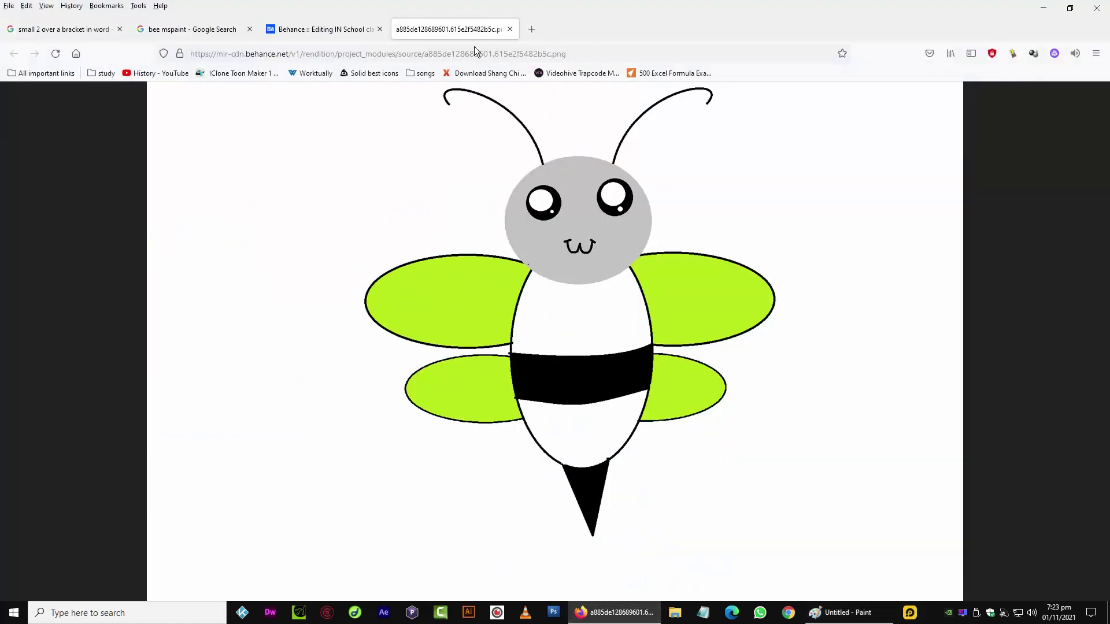
{"action": "left_click", "coordinate": [509, 29]}
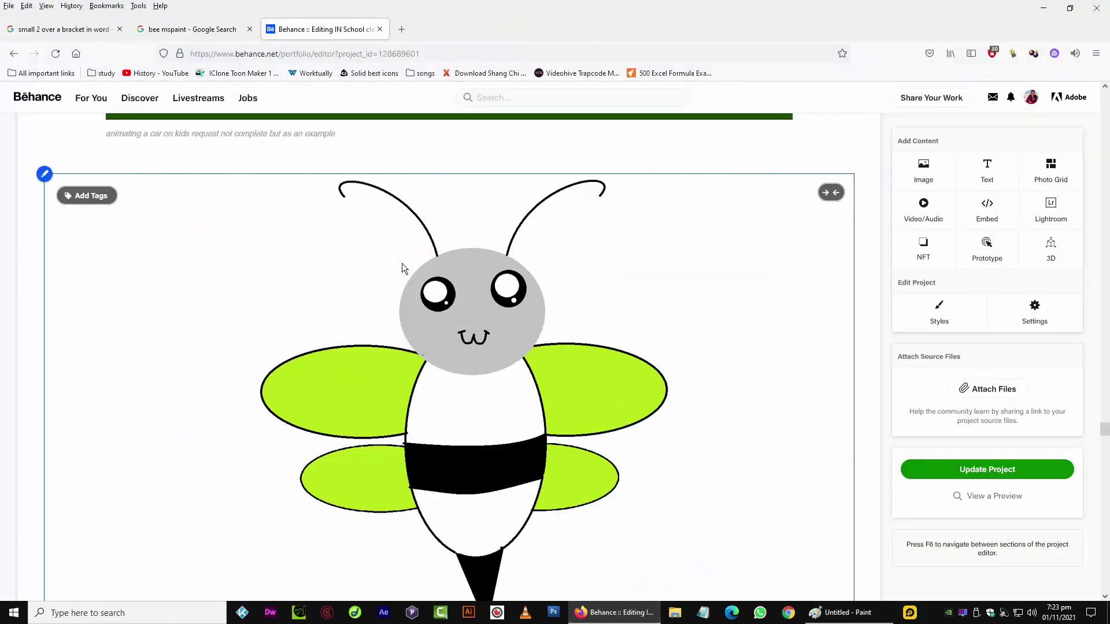
{"action": "scroll", "coordinate": [403, 267], "scroll_direction": "up", "scroll_amount": 15}
{"action": "scroll", "coordinate": [462, 377], "scroll_direction": "up", "scroll_amount": 15}
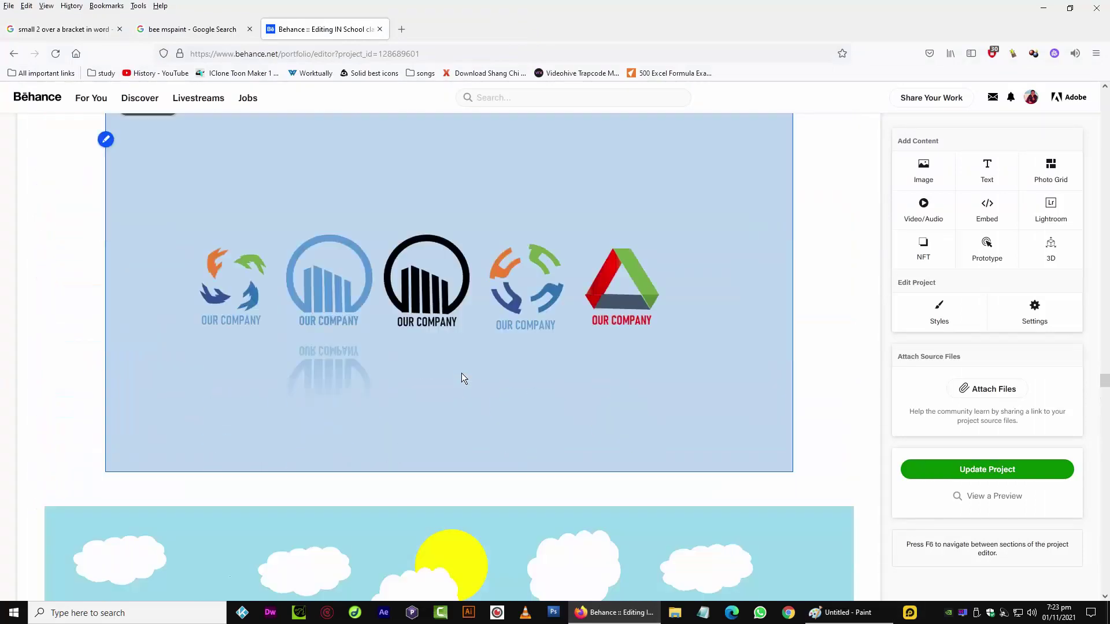
{"action": "scroll", "coordinate": [461, 373], "scroll_direction": "down", "scroll_amount": 20}
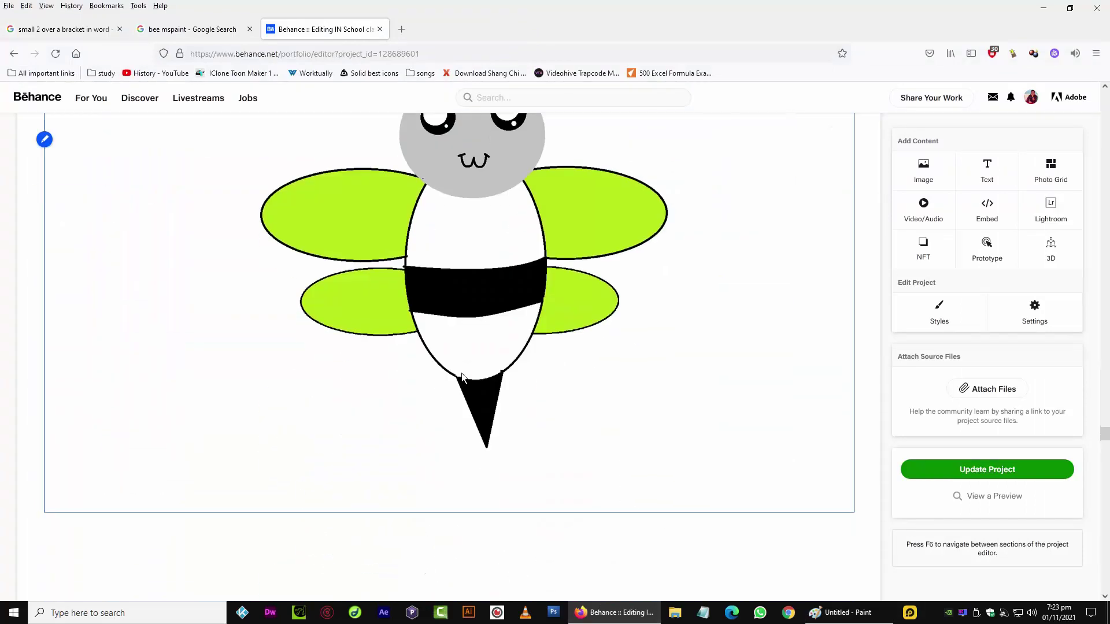
{"action": "scroll", "coordinate": [461, 373], "scroll_direction": "up", "scroll_amount": 2}
{"action": "scroll", "coordinate": [509, 335], "scroll_direction": "down", "scroll_amount": 4}
{"action": "scroll", "coordinate": [509, 334], "scroll_direction": "up", "scroll_amount": 6}
{"action": "scroll", "coordinate": [509, 337], "scroll_direction": "up", "scroll_amount": 20}
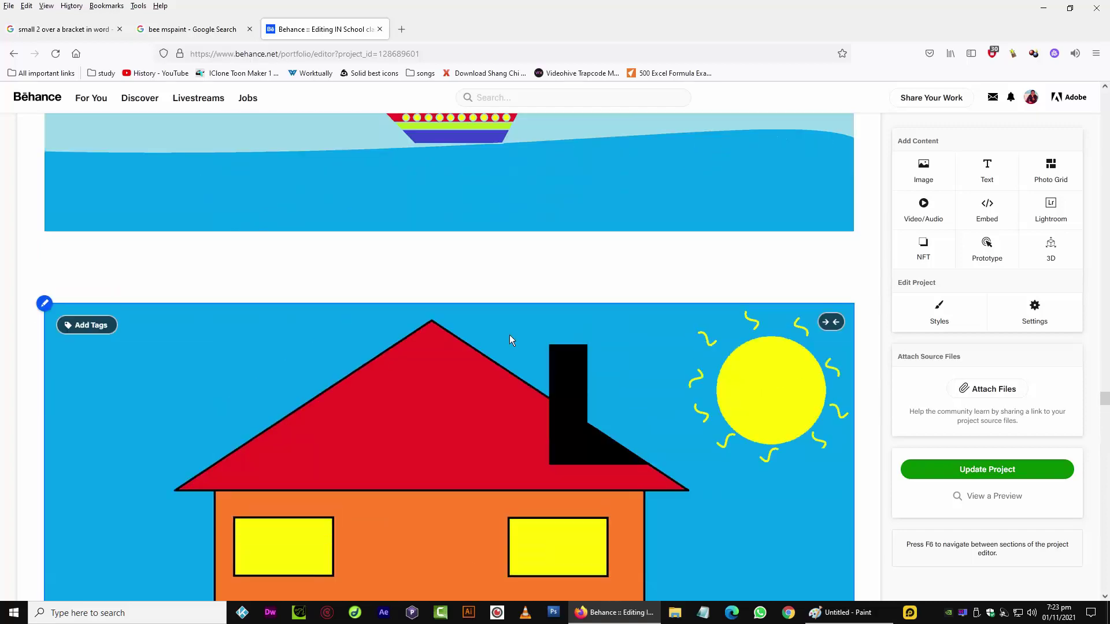
{"action": "scroll", "coordinate": [509, 336], "scroll_direction": "up", "scroll_amount": 15}
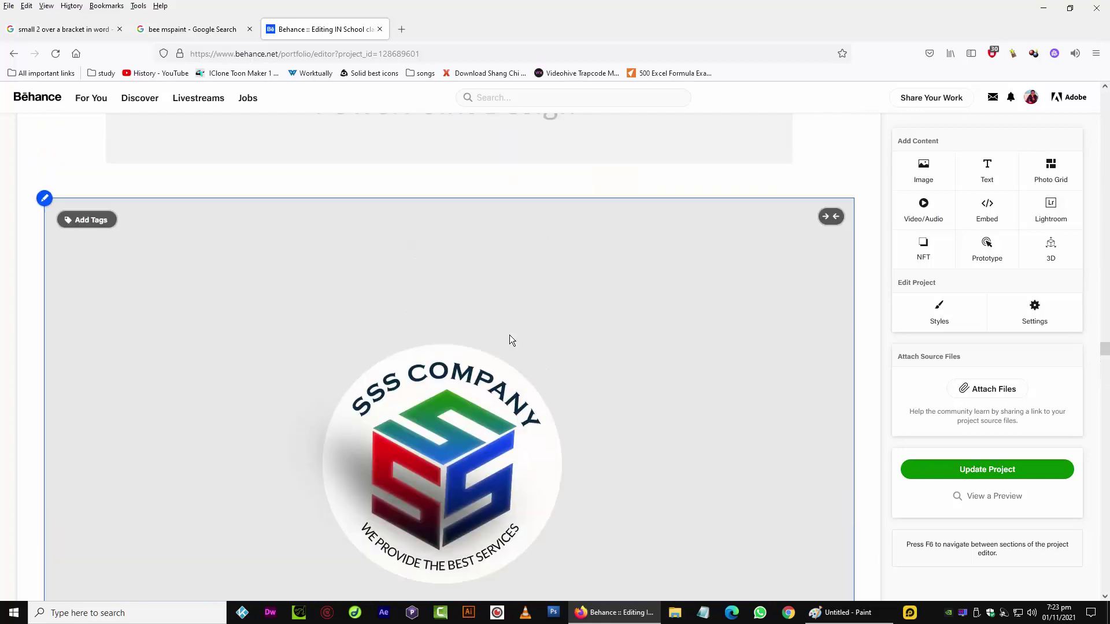
{"action": "scroll", "coordinate": [509, 335], "scroll_direction": "up", "scroll_amount": 20}
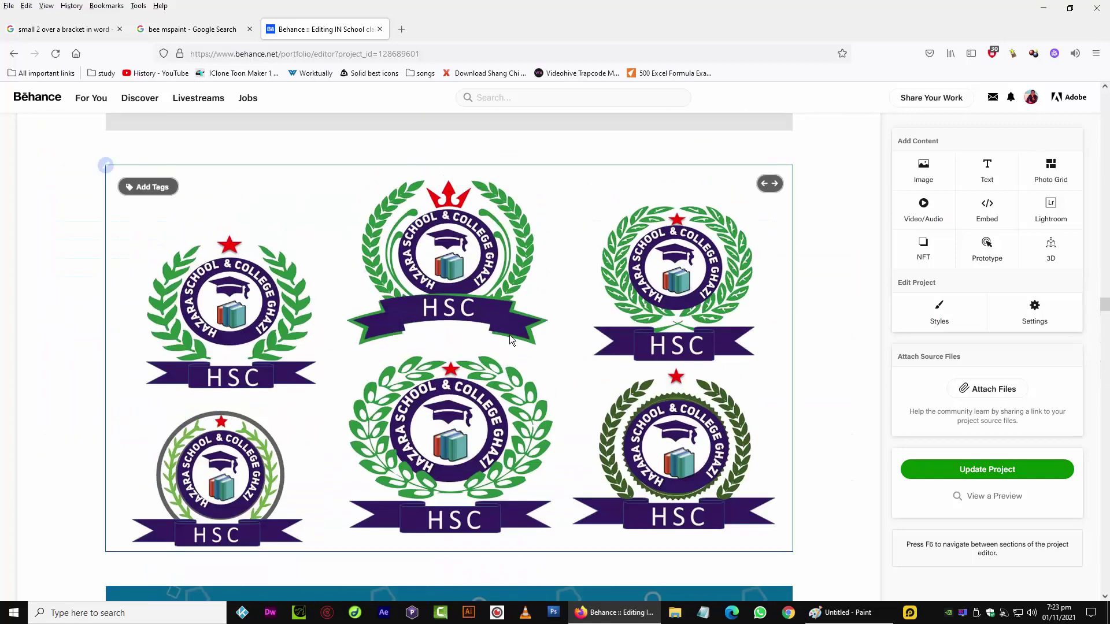
{"action": "scroll", "coordinate": [509, 340], "scroll_direction": "up", "scroll_amount": 10}
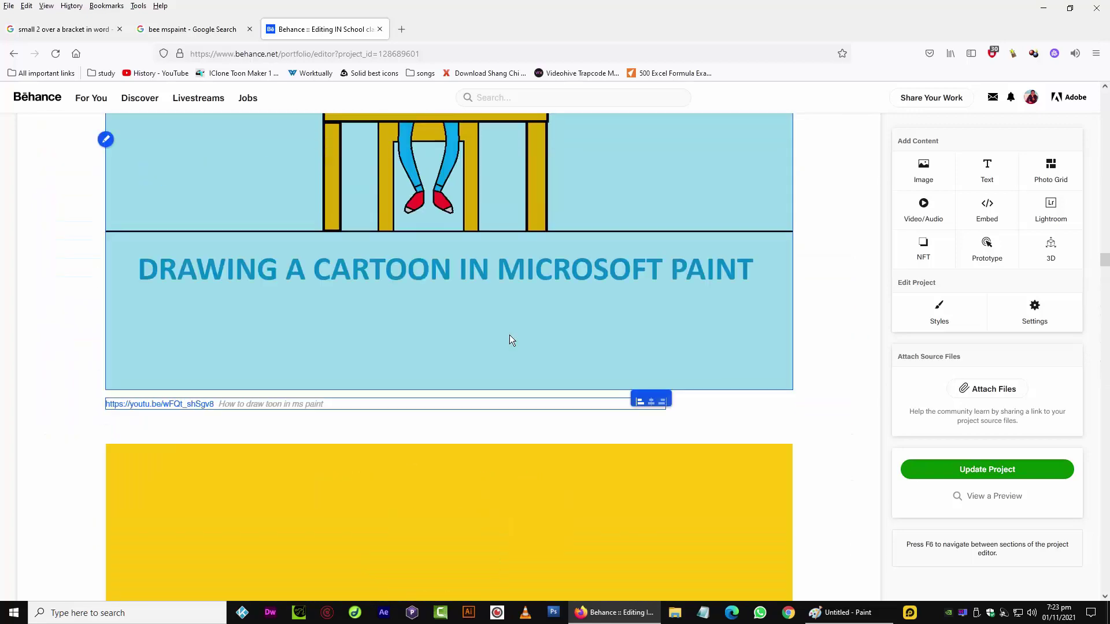
{"action": "scroll", "coordinate": [509, 339], "scroll_direction": "down", "scroll_amount": 6}
{"action": "scroll", "coordinate": [510, 340], "scroll_direction": "up", "scroll_amount": 12}
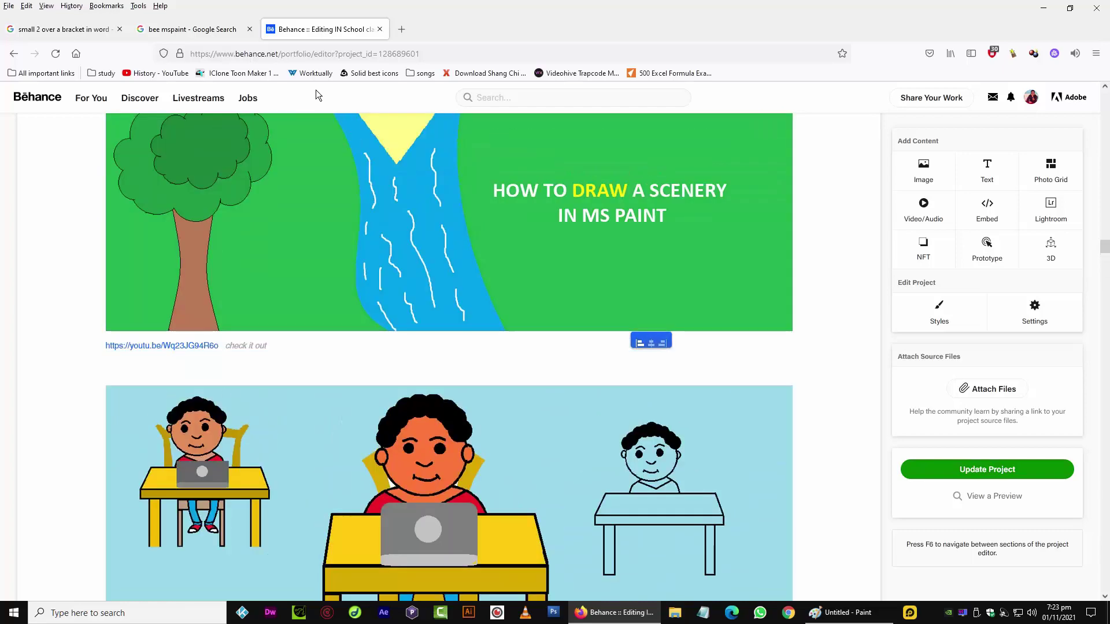
- Open the designer's Behance profile by replacing the project path in the address with the profile's username
{"action": "left_click_drag", "start_coordinate": [287, 65], "coordinate": [452, 66]}
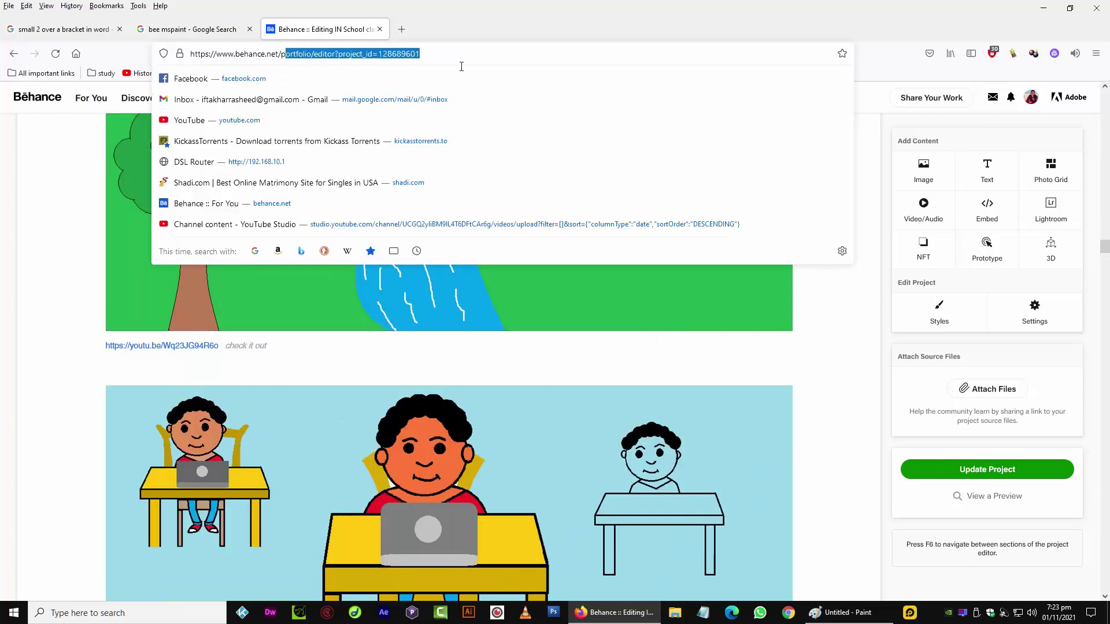
{"action": "key", "text": "BackSpace"}
{"action": "key", "text": "BackSpace"}
{"action": "type", "text": "iftawan"}
{"action": "key", "text": "Return"}
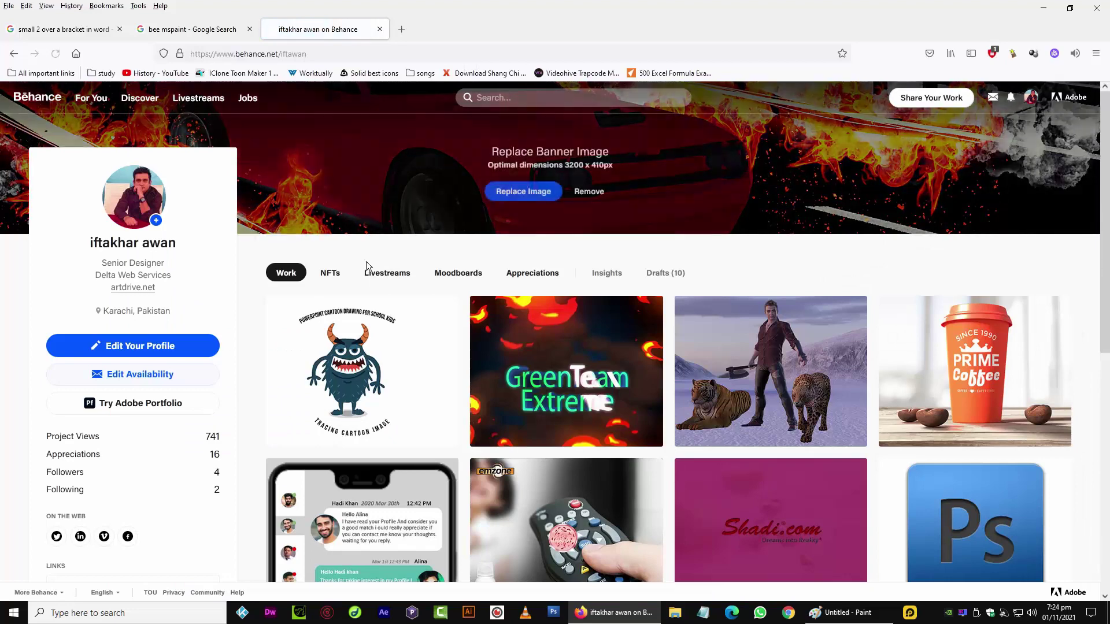
- Open the IN School classes project from the profile and view its bee drawing
{"action": "left_click", "coordinate": [362, 355]}
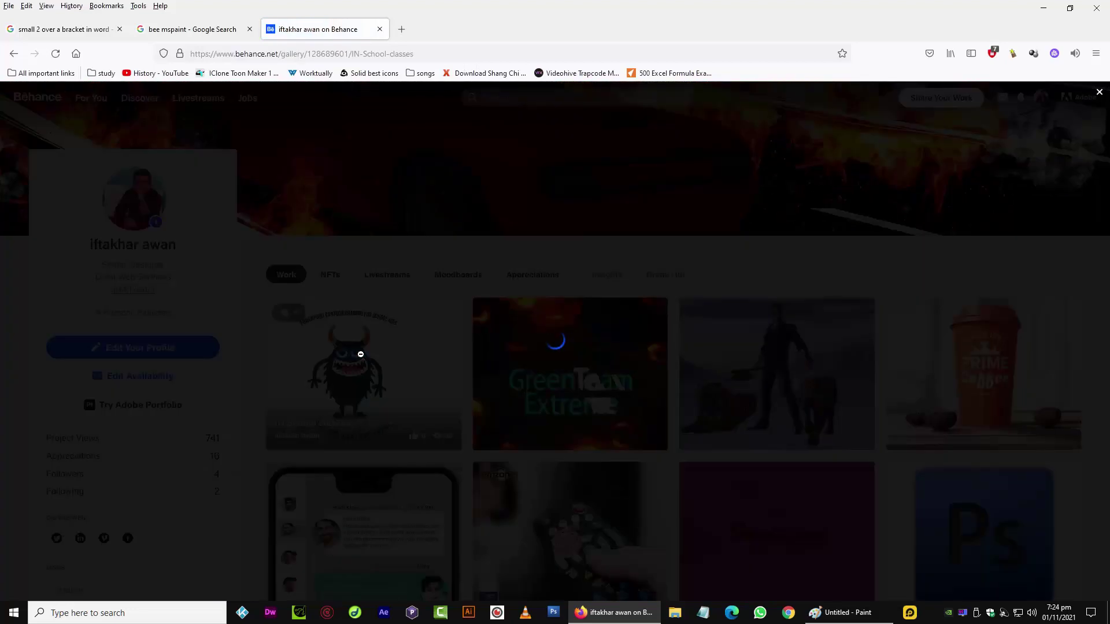
{"action": "scroll", "coordinate": [362, 355], "scroll_direction": "down", "scroll_amount": 10}
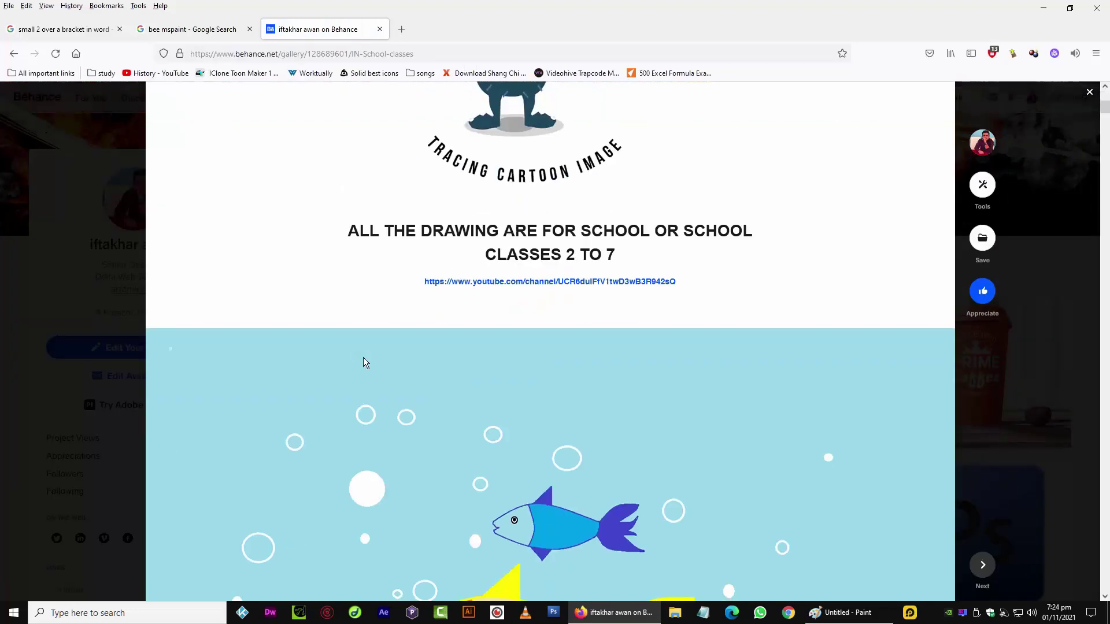
{"action": "mouse_move", "coordinate": [1108, 128]}
{"action": "left_mouse_down"}
{"action": "mouse_move", "coordinate": [1104, 442]}
{"action": "mouse_move", "coordinate": [1105, 425]}
{"action": "left_mouse_up"}
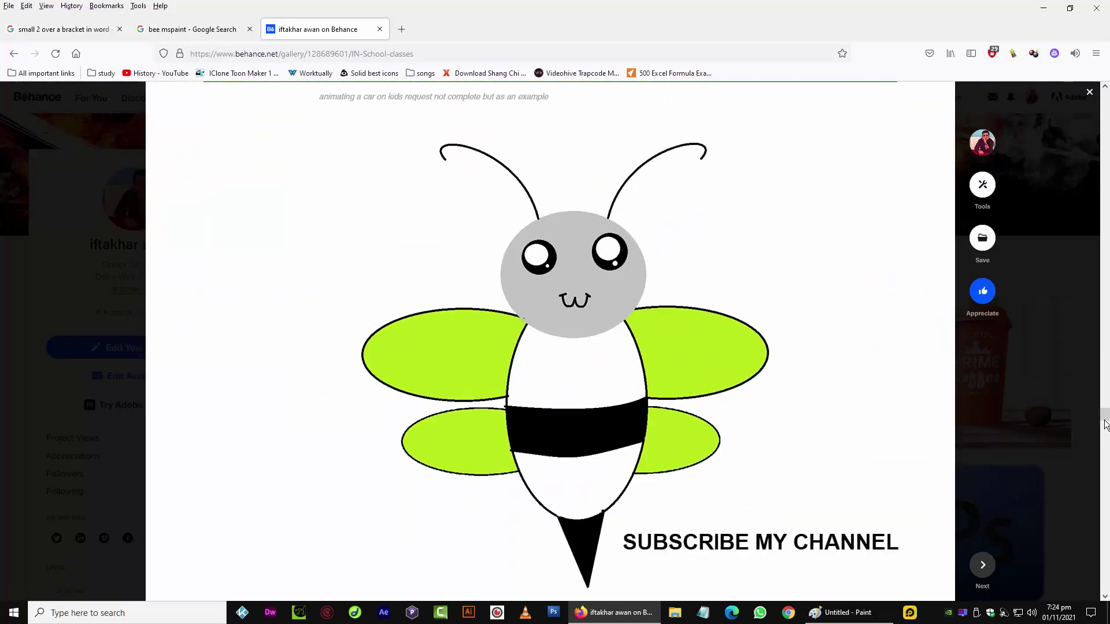